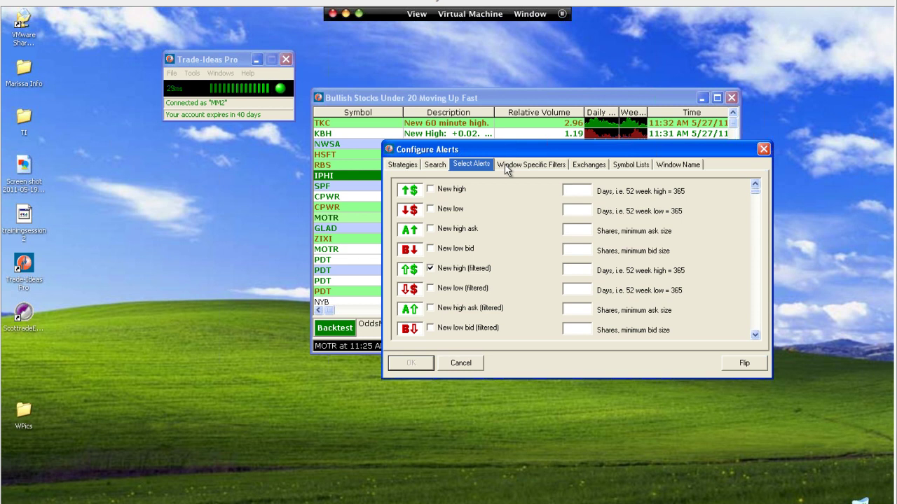
# Add NYSE Arca to the exchanges of the Bullish Stocks Under 20 Moving Up Fast alert window and apply the configuration.
pyautogui.click(554, 167)
pyautogui.click(576, 165)
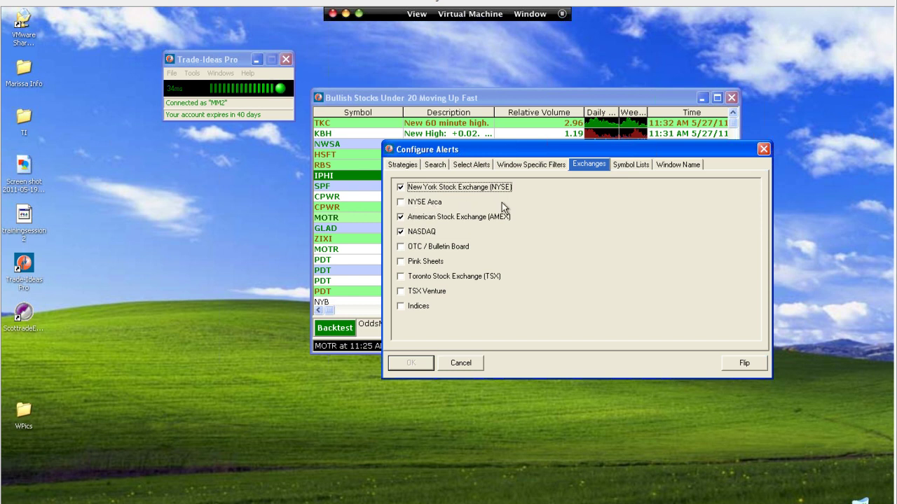
pyautogui.click(400, 202)
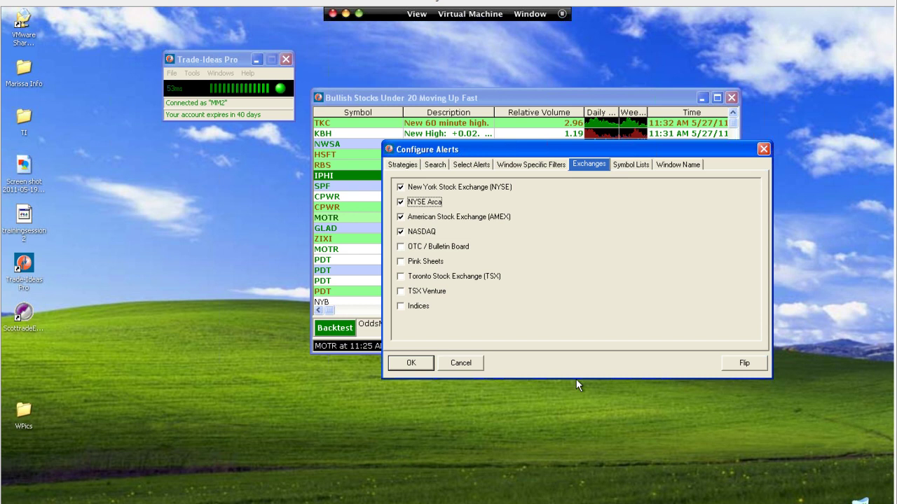
pyautogui.click(421, 362)
pyautogui.click(421, 361)
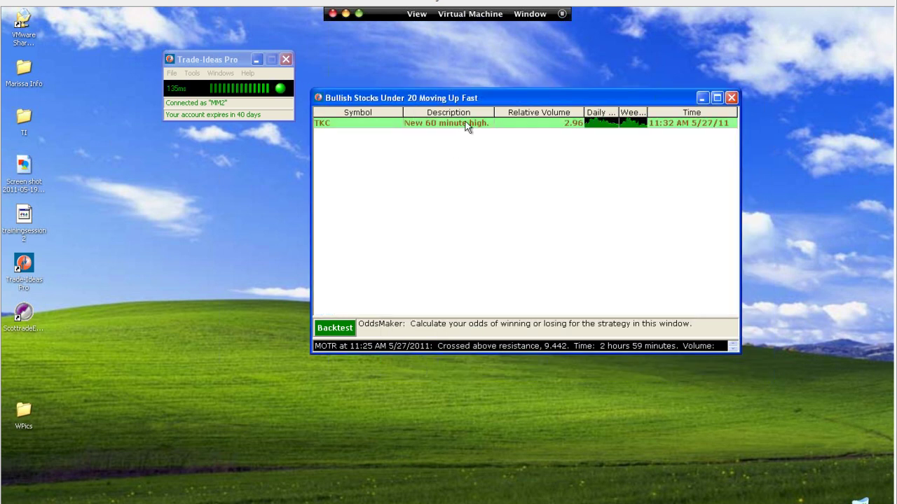
# Examine the exchange and symbol list settings in the alert window's configuration, then close it without changes.
pyautogui.rightClick(465, 123)
pyautogui.click(471, 138)
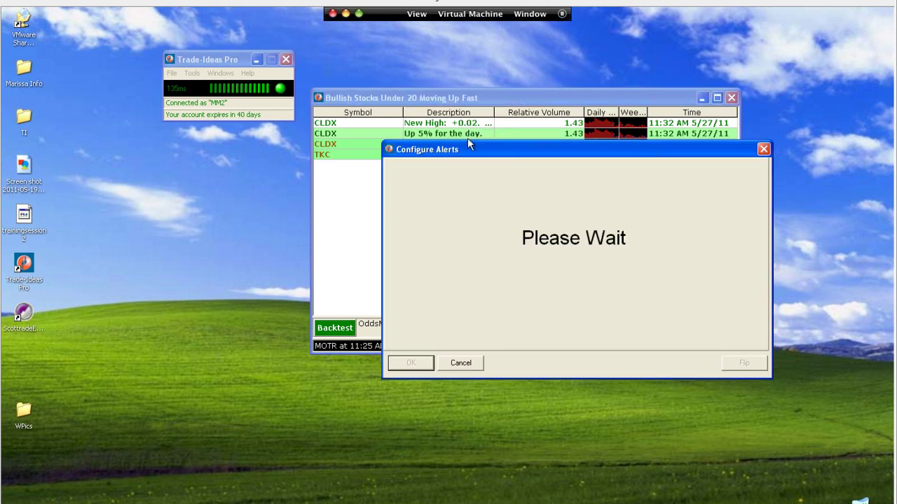
pyautogui.moveTo(535, 148); pyautogui.dragTo(503, 141)
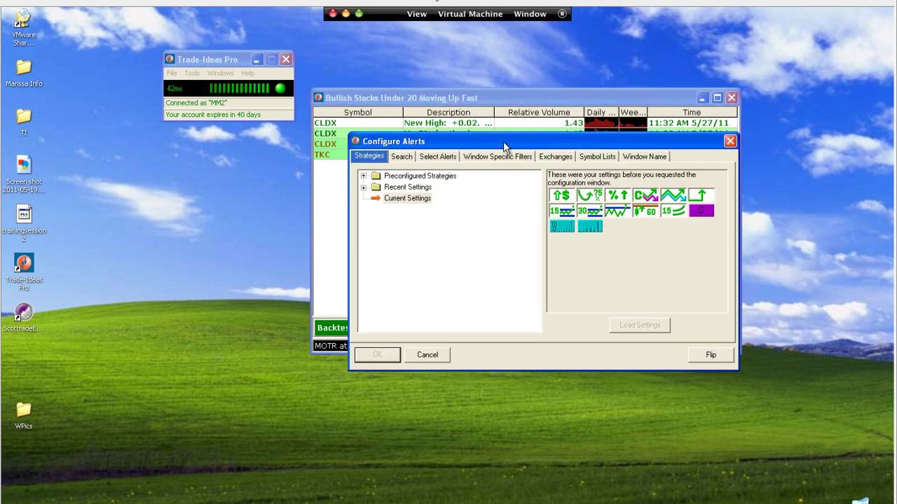
pyautogui.click(554, 157)
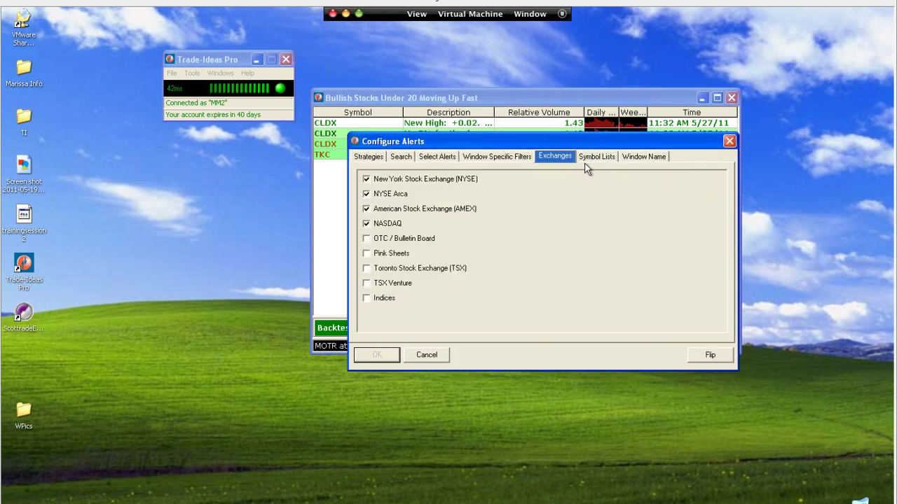
pyautogui.click(599, 159)
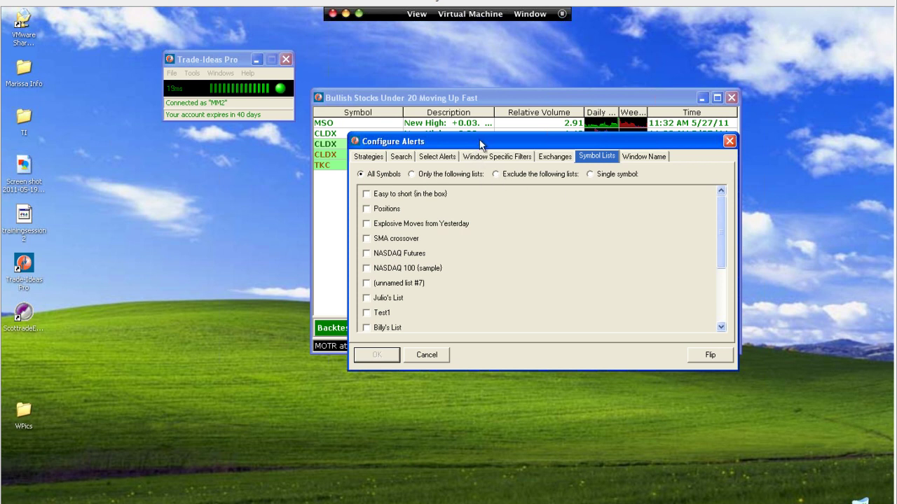
pyautogui.moveTo(481, 144); pyautogui.dragTo(489, 190)
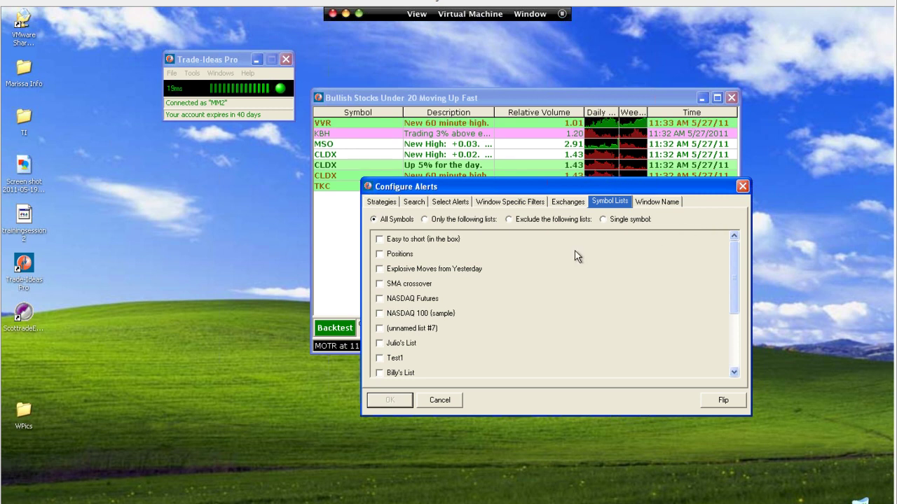
pyautogui.moveTo(470, 188); pyautogui.dragTo(470, 102)
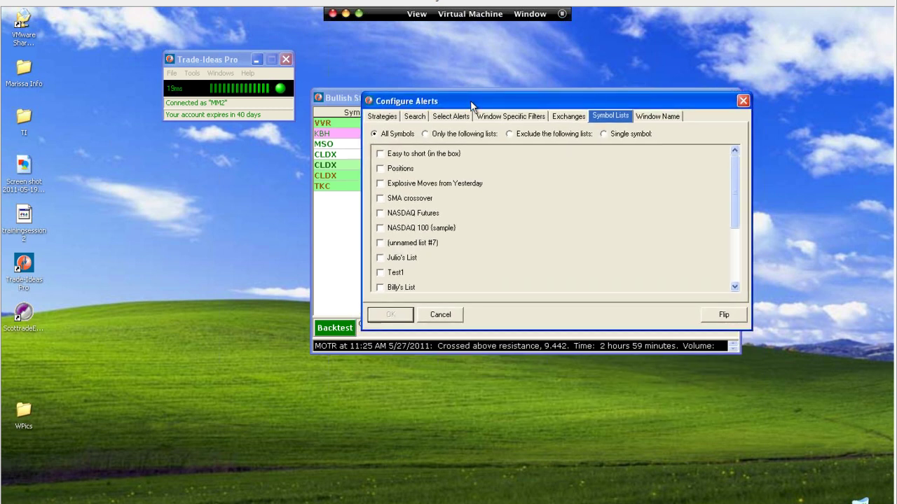
pyautogui.click(743, 100)
# Create a new symbol list named with the owner's first name followed by "List".
pyautogui.click(200, 60)
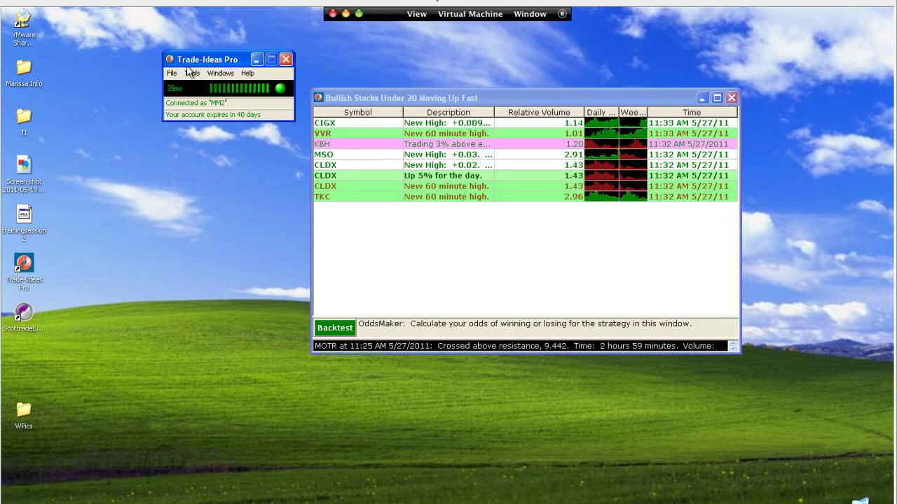
pyautogui.click(190, 75)
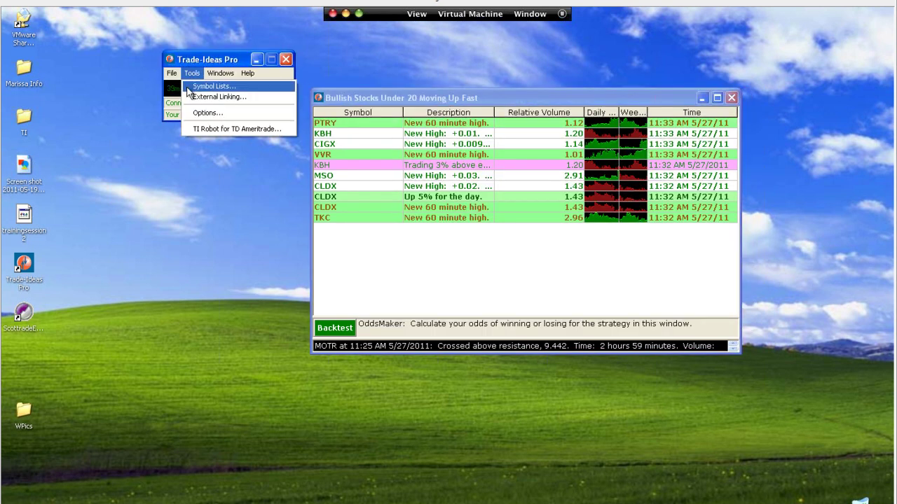
pyautogui.click(187, 86)
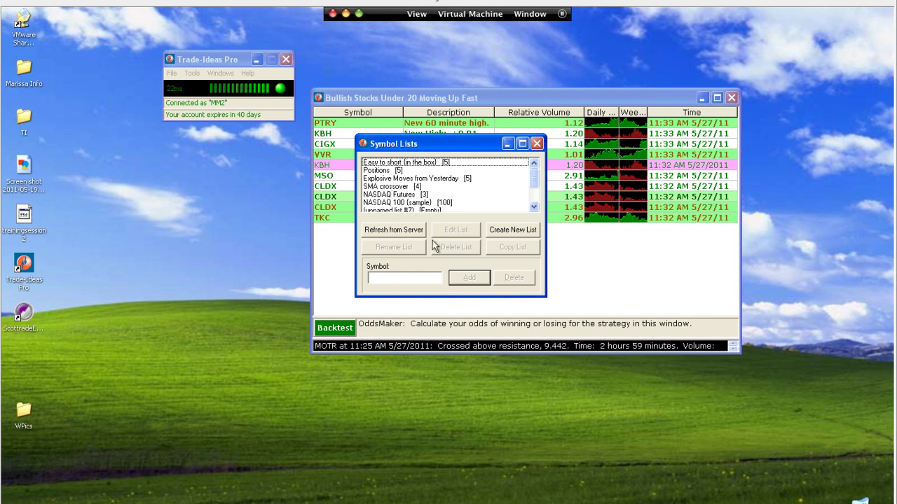
pyautogui.click(508, 233)
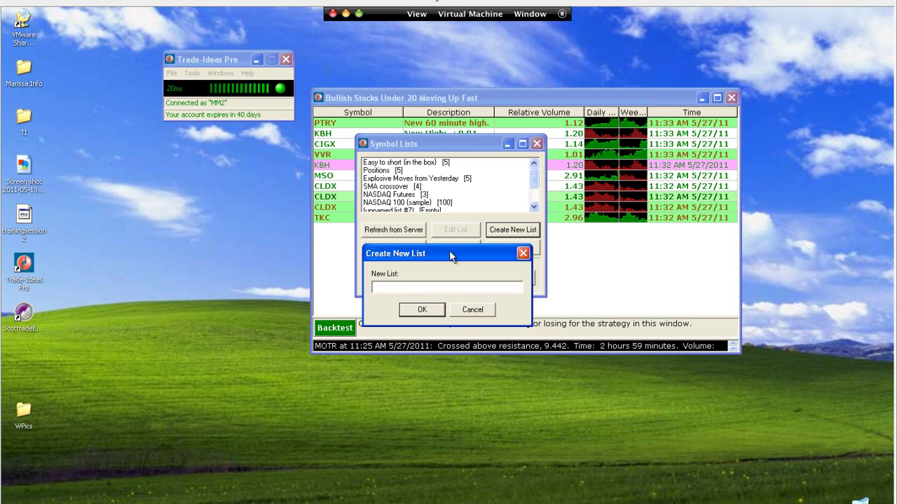
pyautogui.write('Marissas ')
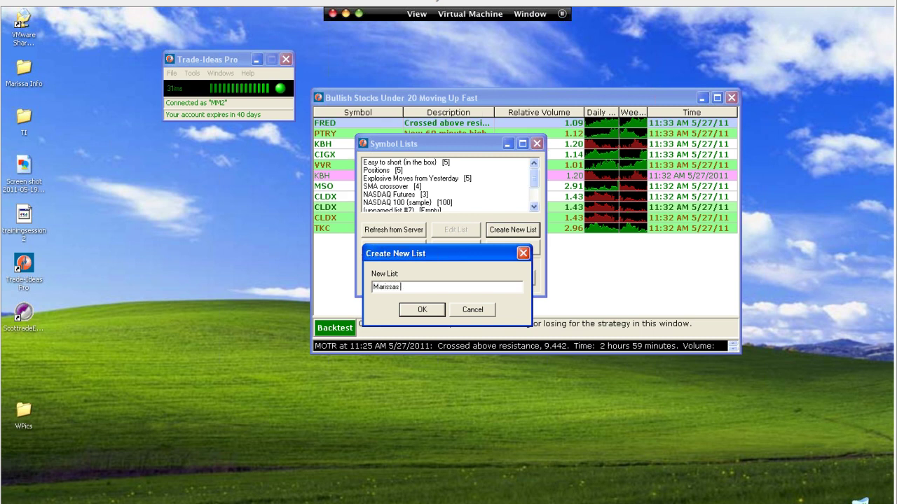
pyautogui.write('List')
pyautogui.click(421, 310)
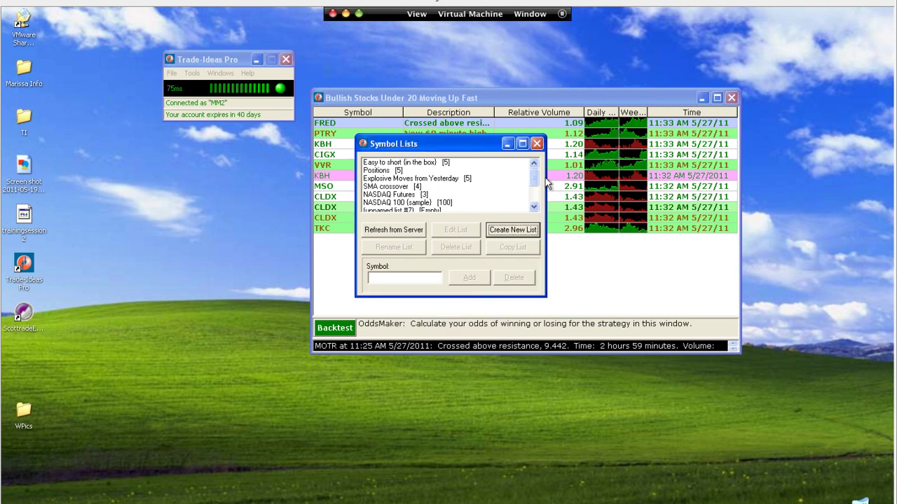
# Enter the symbols dell, yhoo and ge in the newly created symbol list, save it and close the list manager.
pyautogui.moveTo(534, 176); pyautogui.dragTo(534, 193)
pyautogui.click(400, 203)
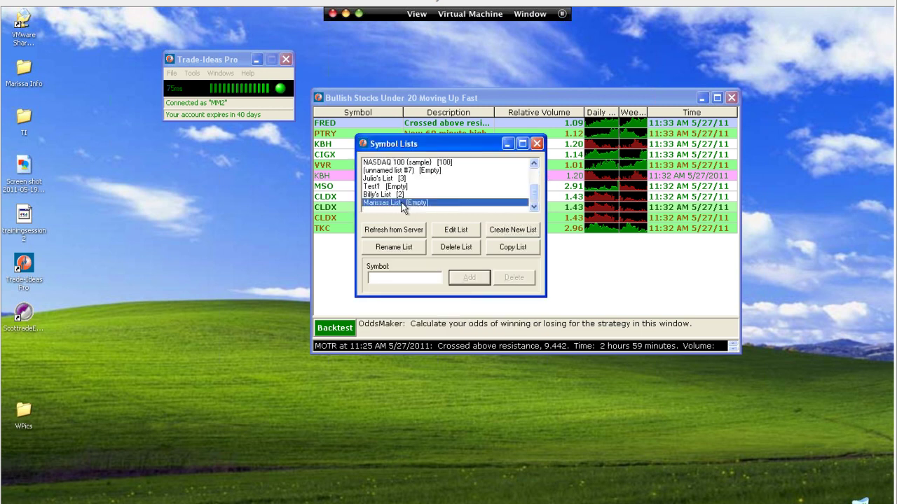
pyautogui.doubleClick(397, 203)
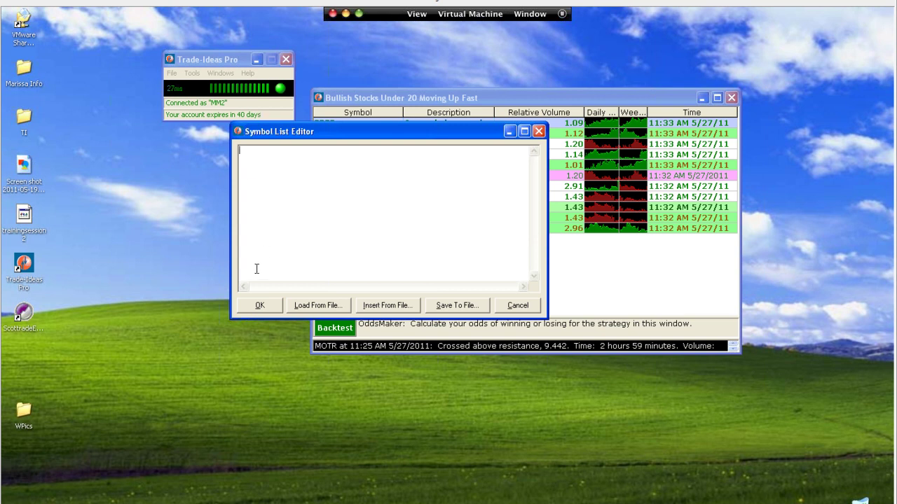
pyautogui.write('dell')
pyautogui.press('Return')
pyautogui.write('yhoo')
pyautogui.press('Return')
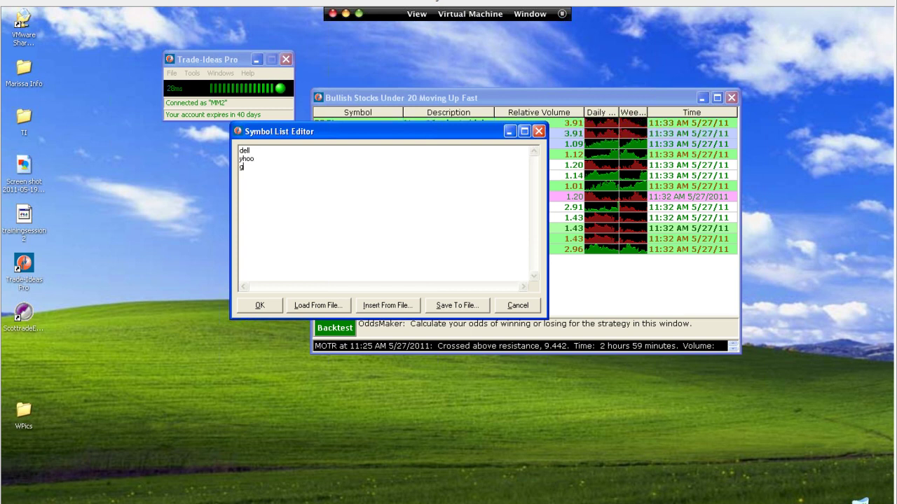
pyautogui.write('ge')
pyautogui.press('Return')
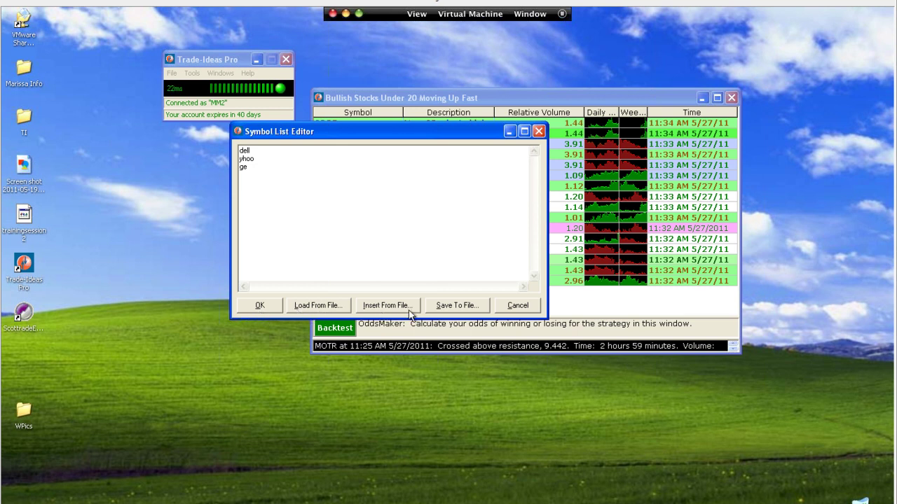
pyautogui.click(261, 306)
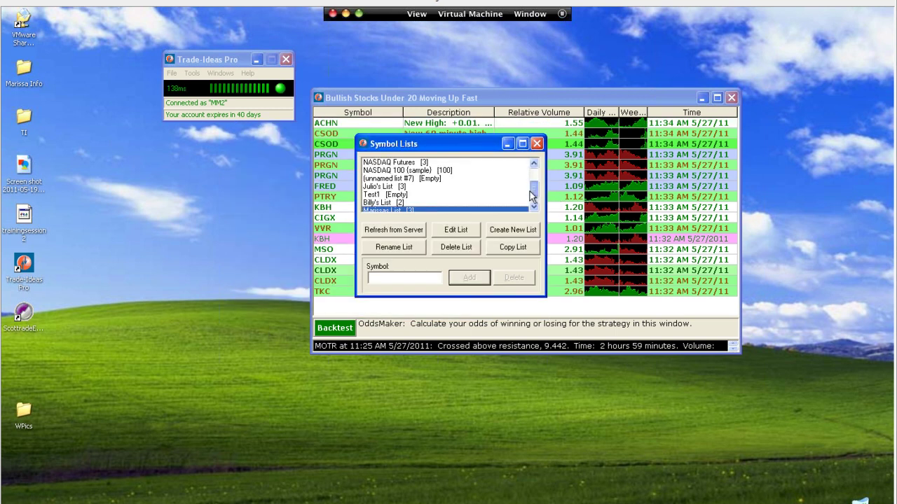
pyautogui.moveTo(530, 194); pyautogui.dragTo(530, 199)
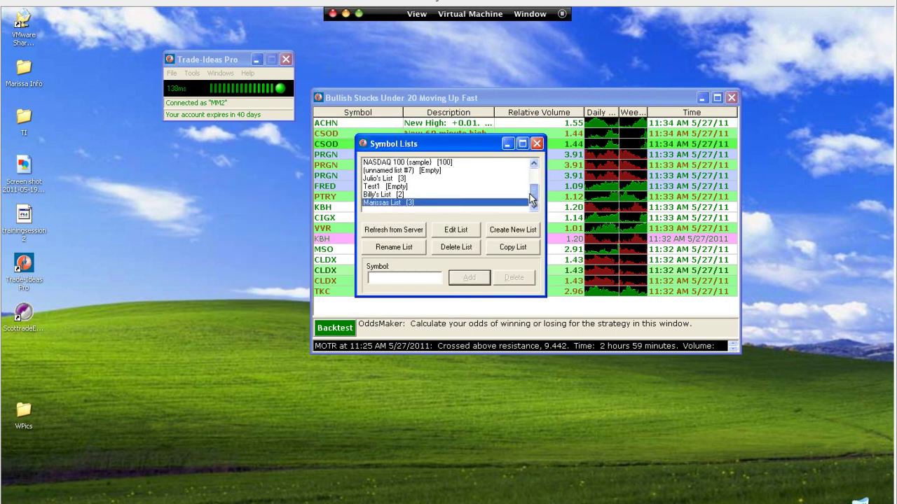
pyautogui.click(536, 143)
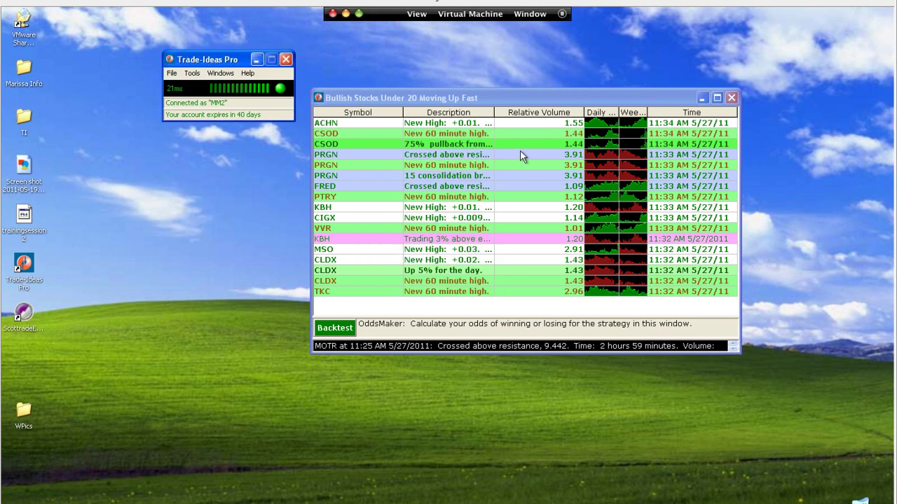
# Restrict the Bullish Stocks Under 20 Moving Up Fast alert window to only the newly created symbol list, keeping its window name.
pyautogui.rightClick(518, 154)
pyautogui.click(527, 172)
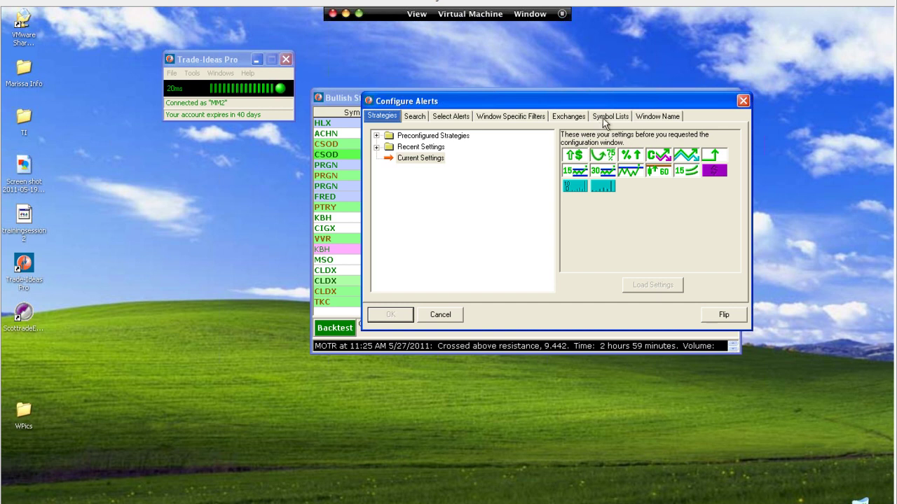
pyautogui.click(605, 118)
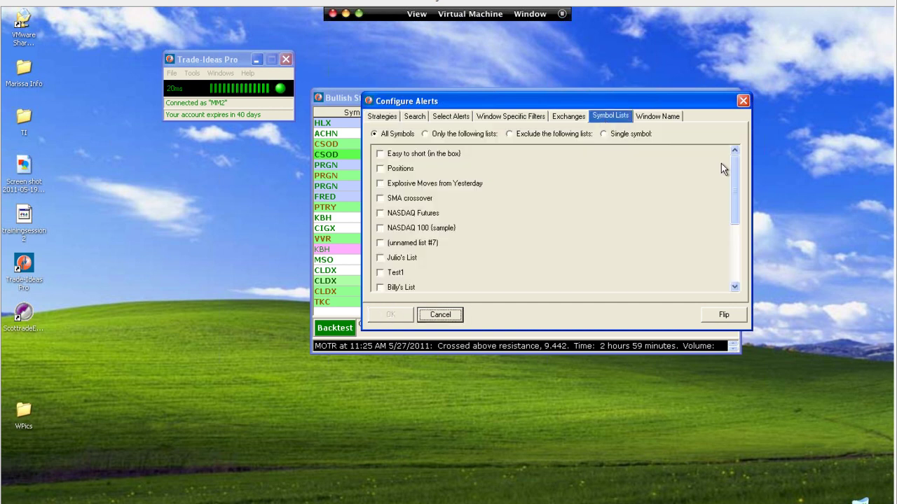
pyautogui.moveTo(733, 161); pyautogui.dragTo(735, 184)
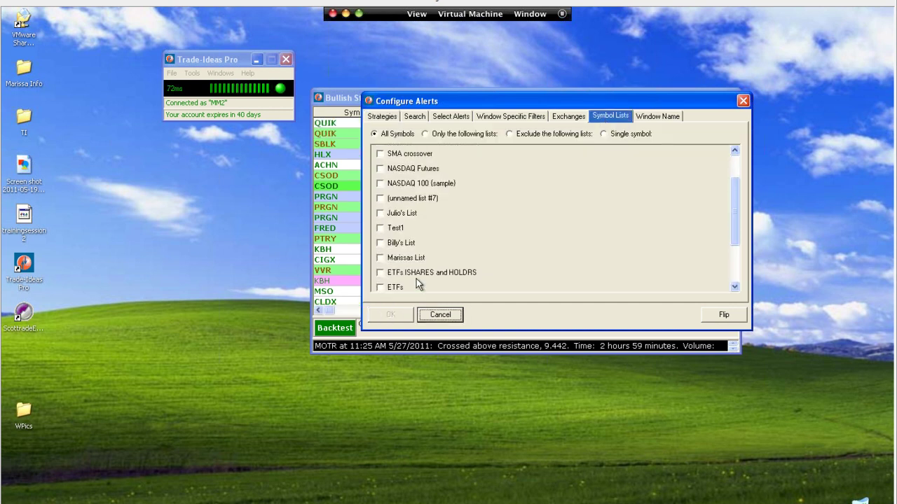
pyautogui.click(380, 258)
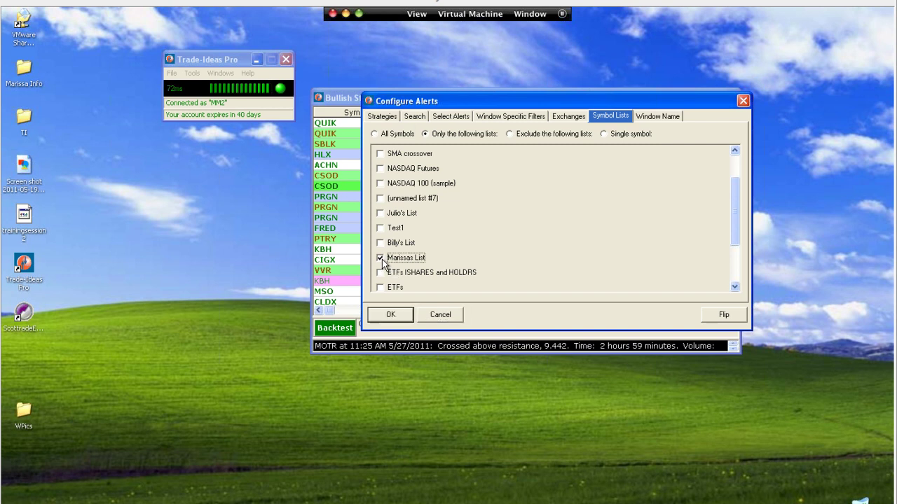
pyautogui.click(403, 316)
pyautogui.click(400, 315)
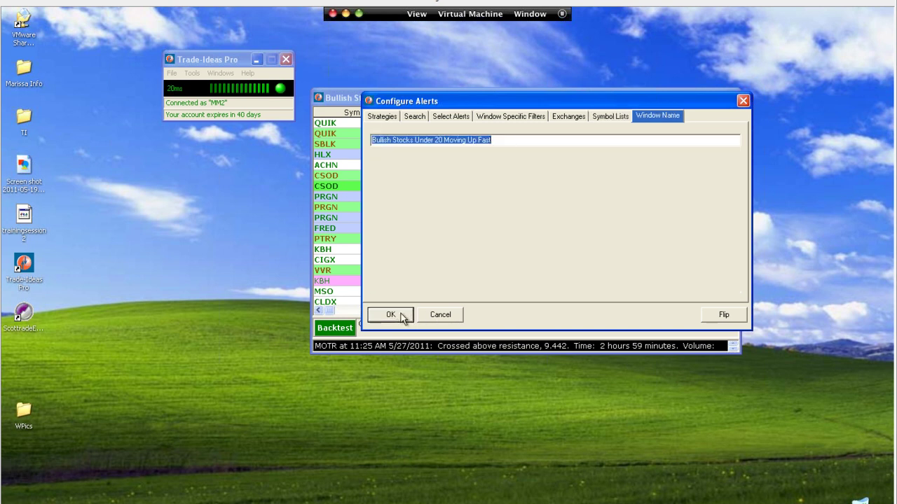
pyautogui.click(393, 316)
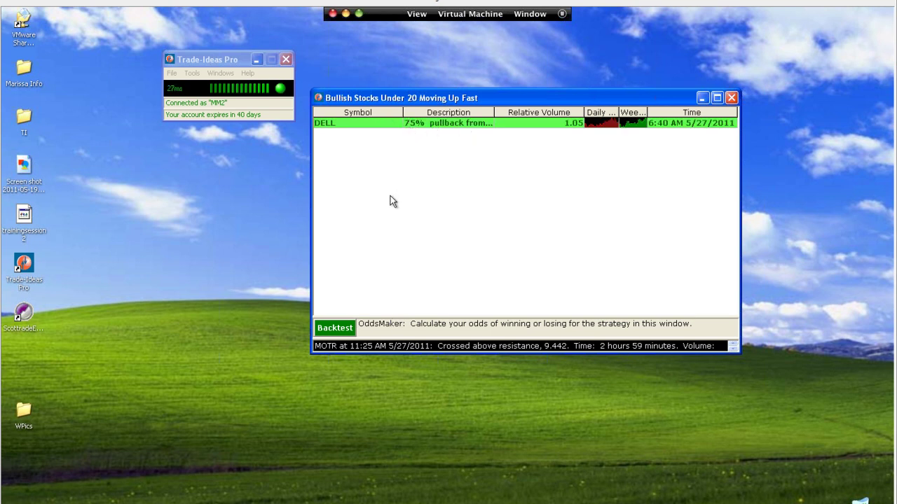
# Deselect the custom symbol list in the alert window's configuration, set it to All Symbols and apply the change.
pyautogui.rightClick(501, 124)
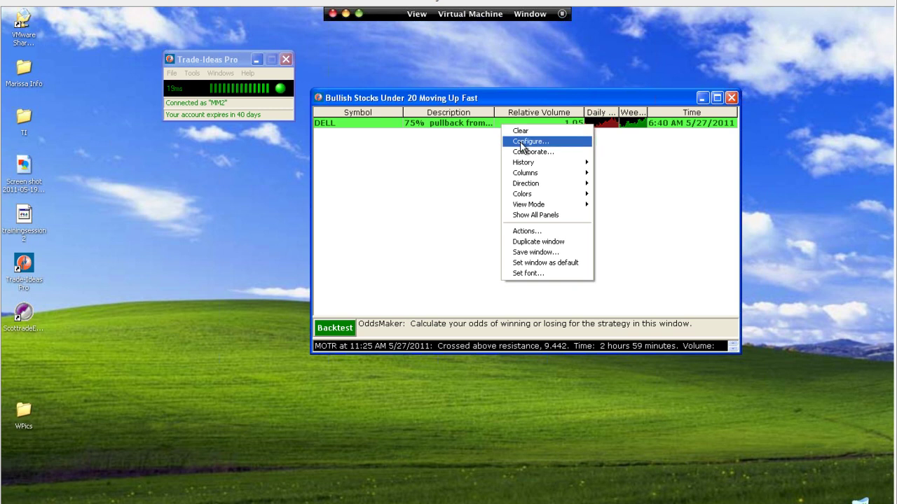
pyautogui.click(522, 143)
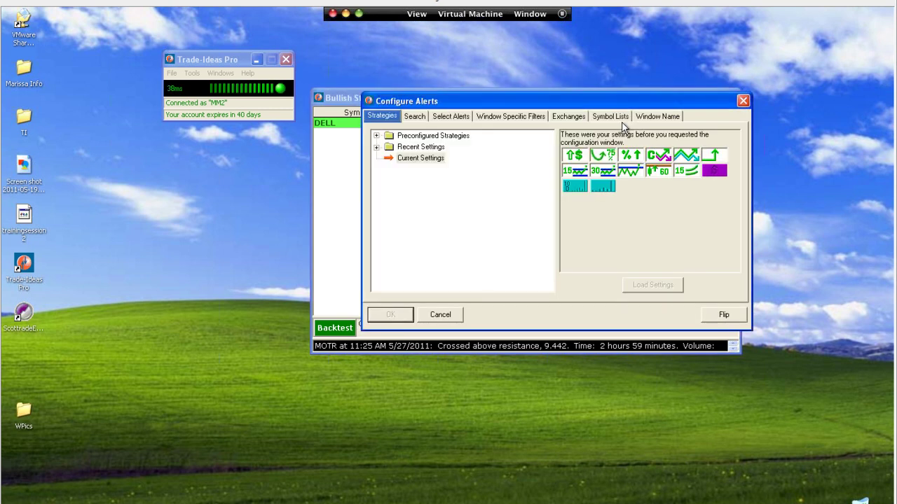
pyautogui.click(621, 122)
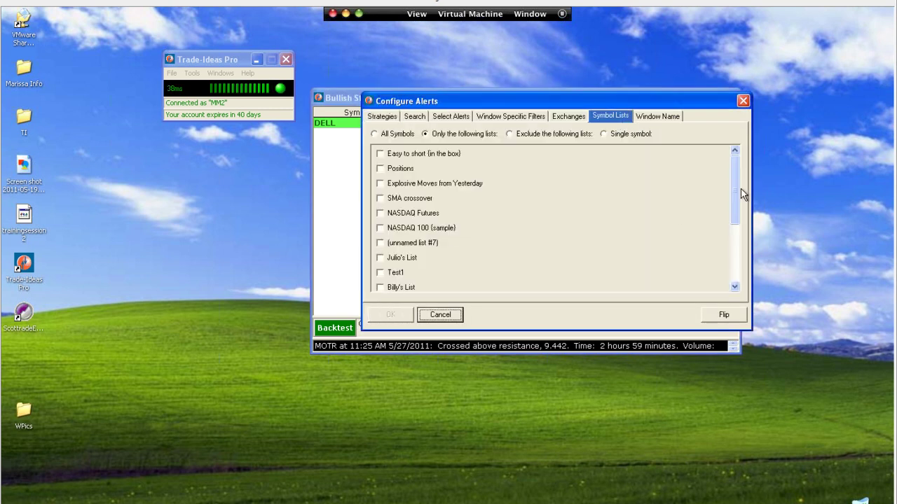
pyautogui.scroll(-2, 734, 223)
pyautogui.click(381, 212)
pyautogui.click(375, 134)
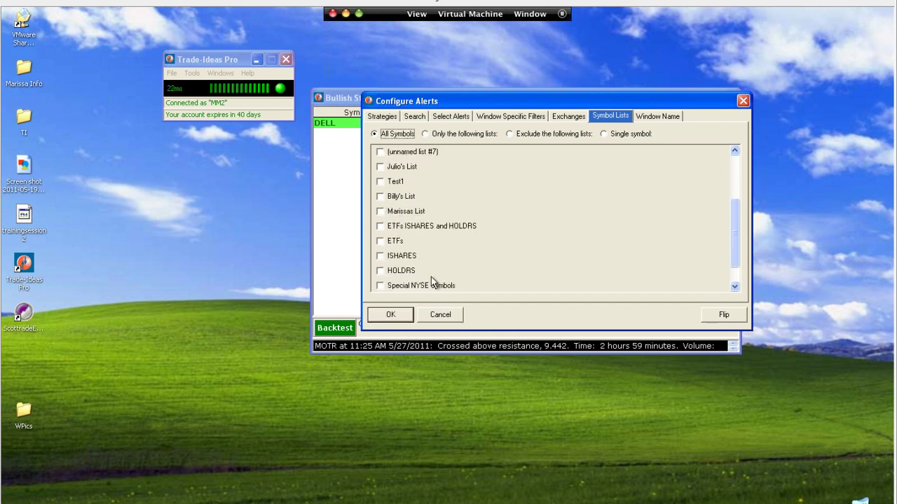
pyautogui.click(390, 315)
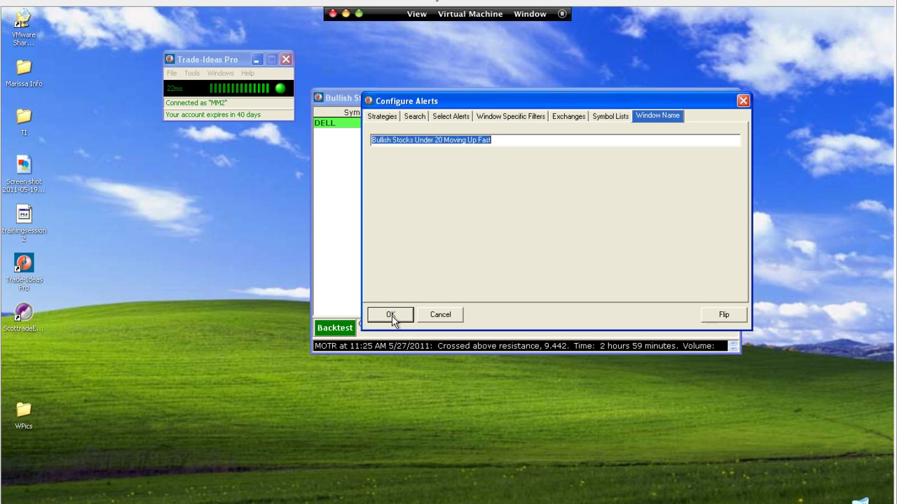
pyautogui.click(390, 315)
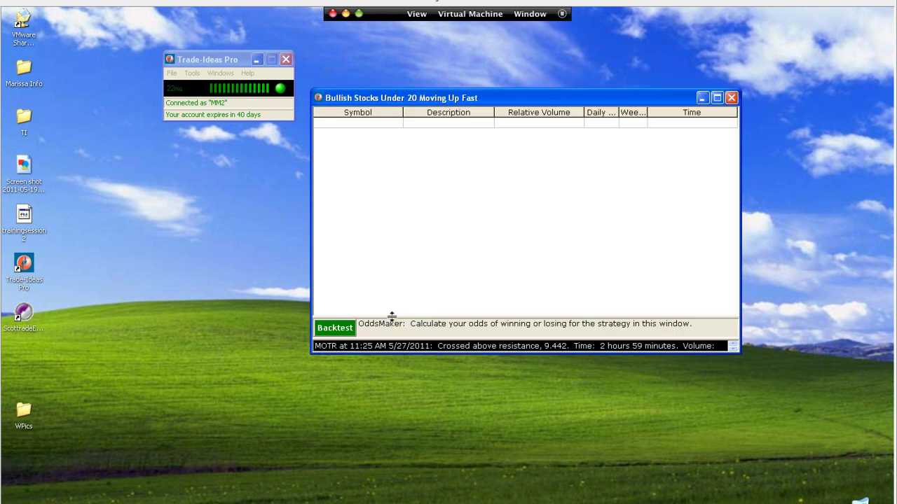
# Flip the Bullish Stocks Under 20 Moving Up Fast strategy, apply it with the "Flipped:" window name, and clear the listed alerts.
pyautogui.rightClick(478, 120)
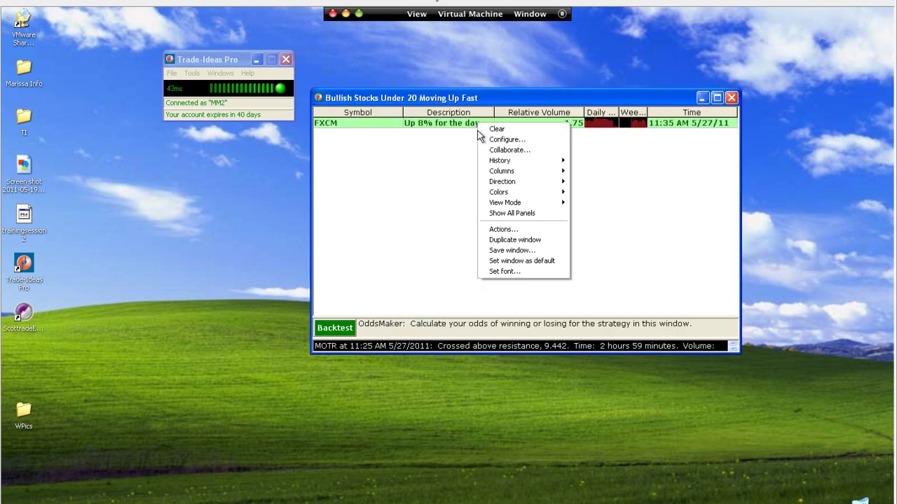
pyautogui.click(483, 137)
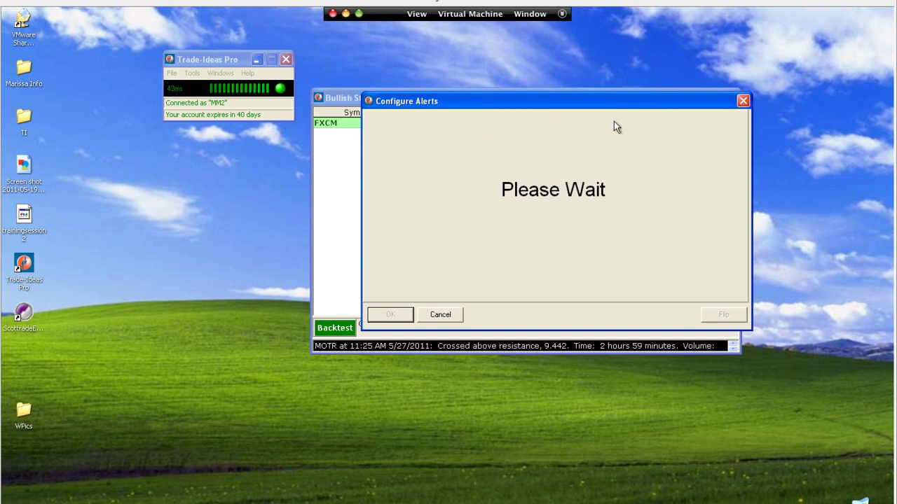
pyautogui.click(648, 117)
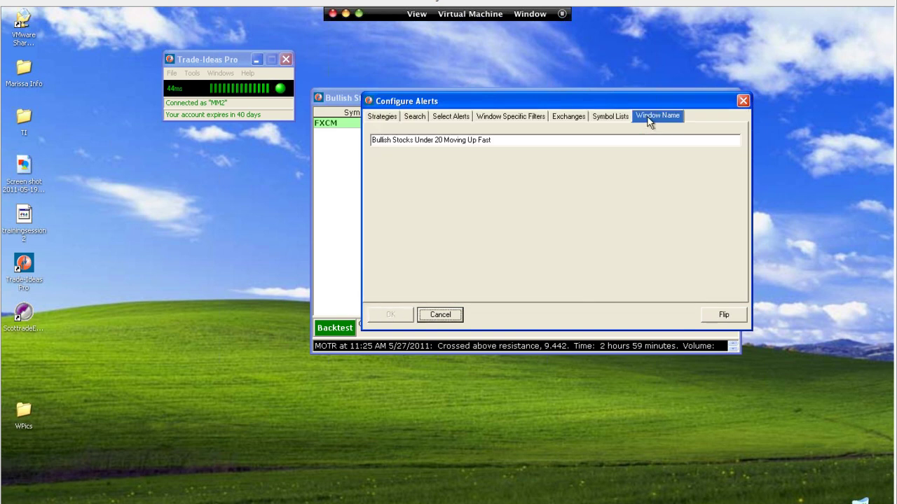
pyautogui.click(516, 139)
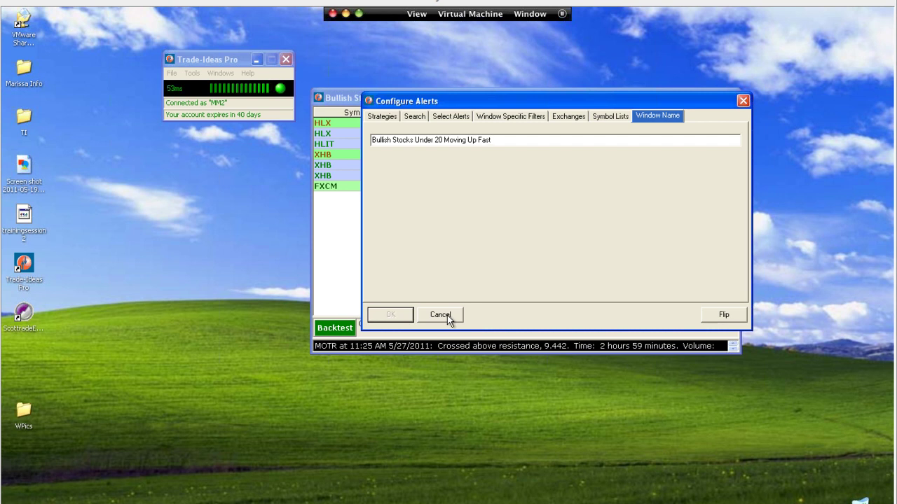
pyautogui.click(381, 115)
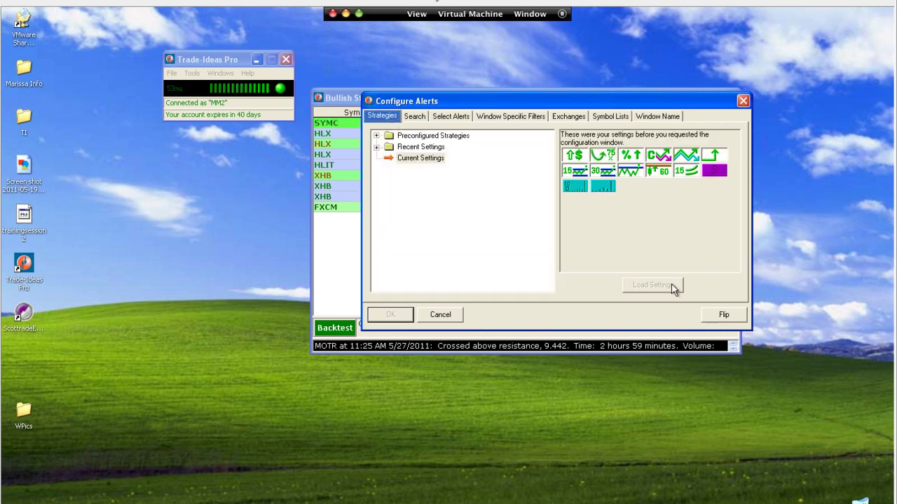
pyautogui.click(722, 317)
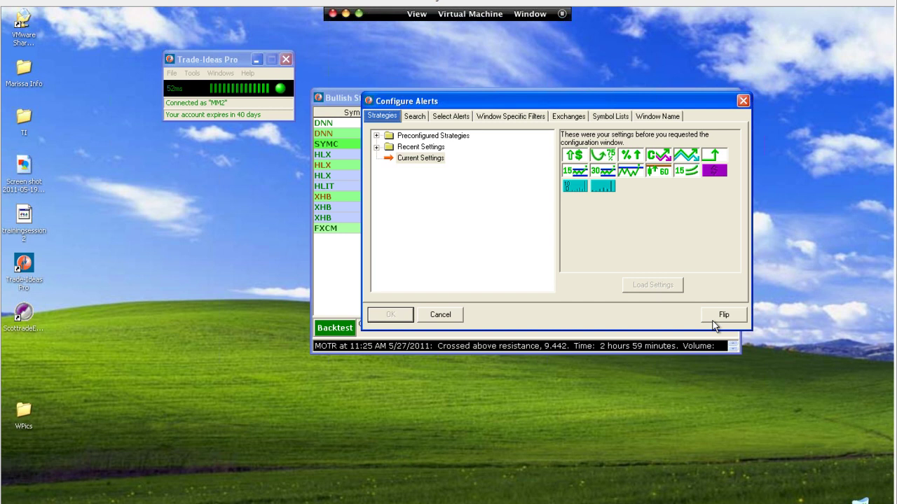
pyautogui.click(720, 318)
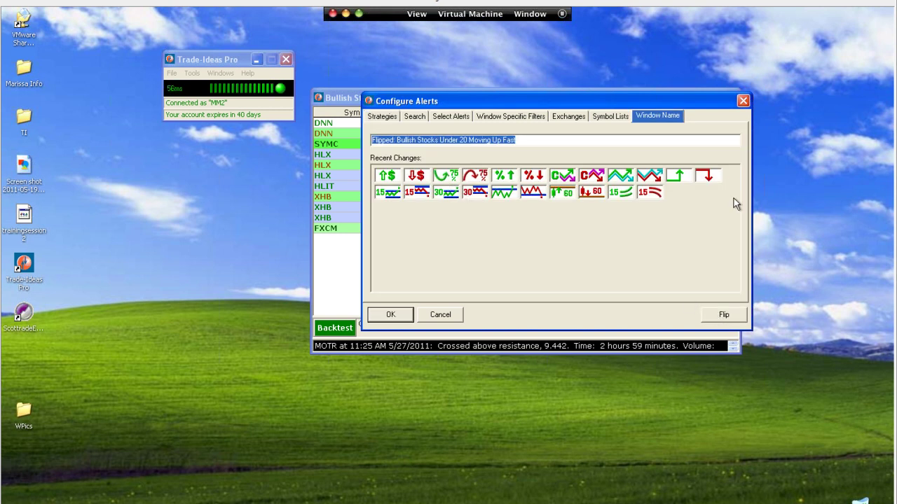
pyautogui.click(396, 315)
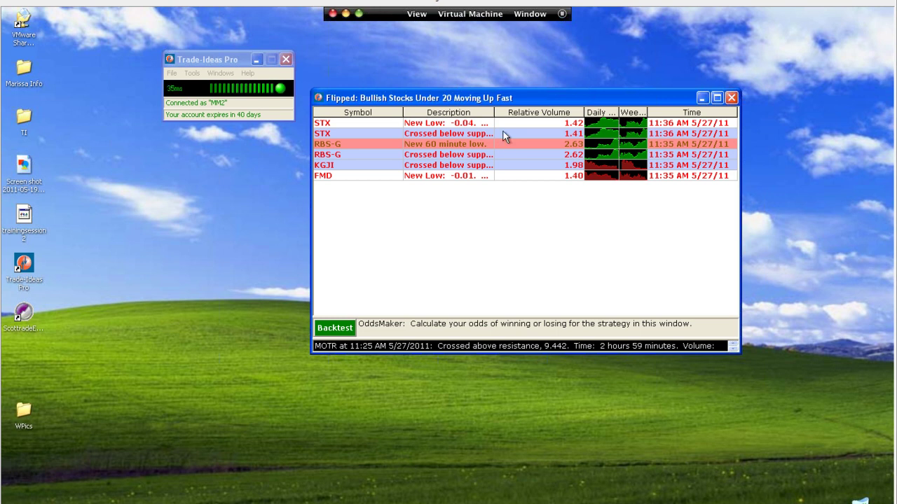
pyautogui.rightClick(503, 131)
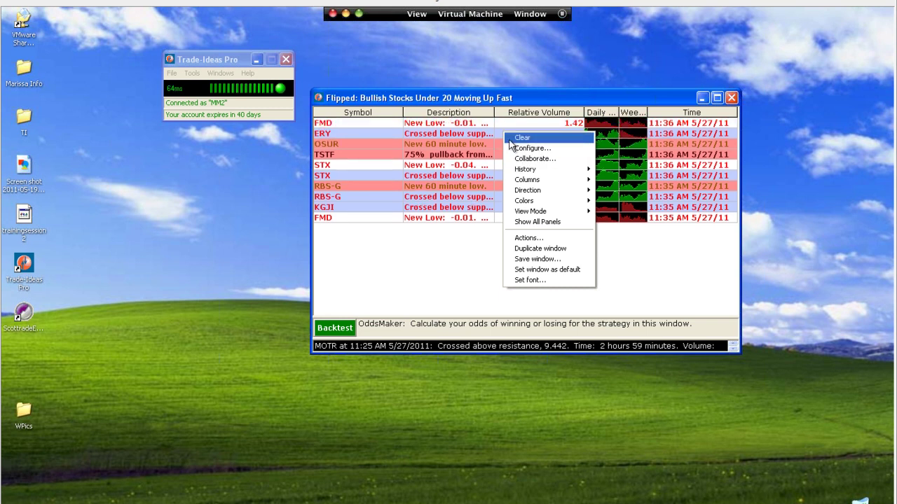
pyautogui.click(510, 138)
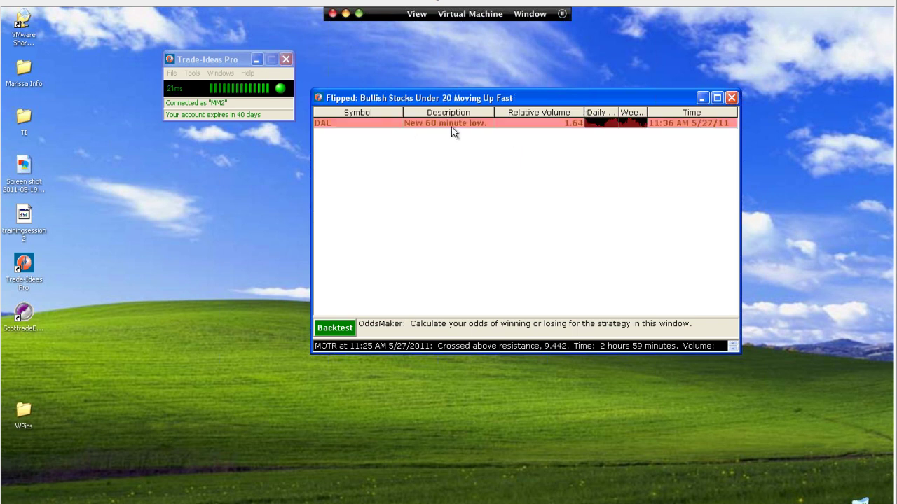
# View the flipped alert window's collaboration string for sharing its settings, and dismiss it without applying anything.
pyautogui.rightClick(521, 128)
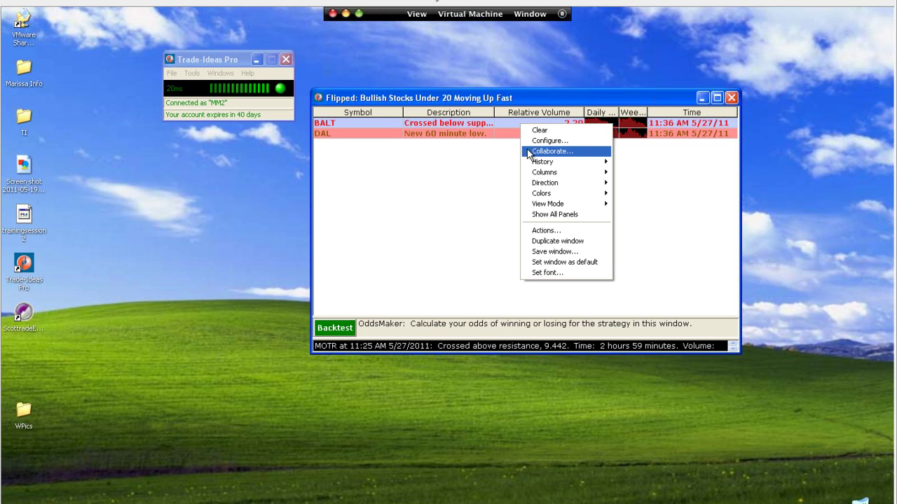
pyautogui.click(550, 152)
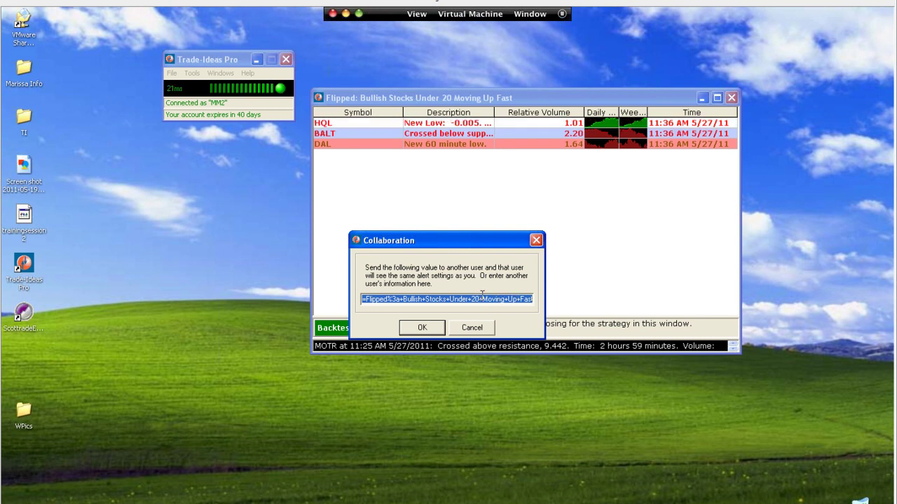
pyautogui.click(445, 300)
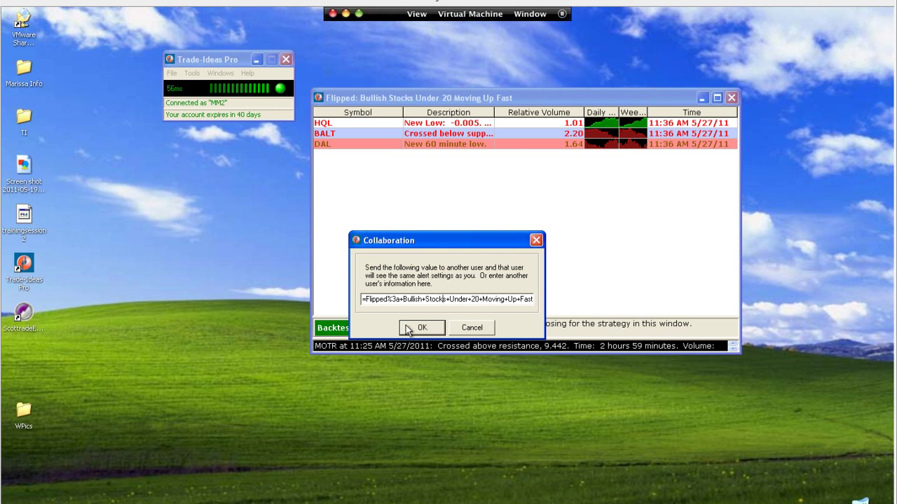
pyautogui.click(467, 327)
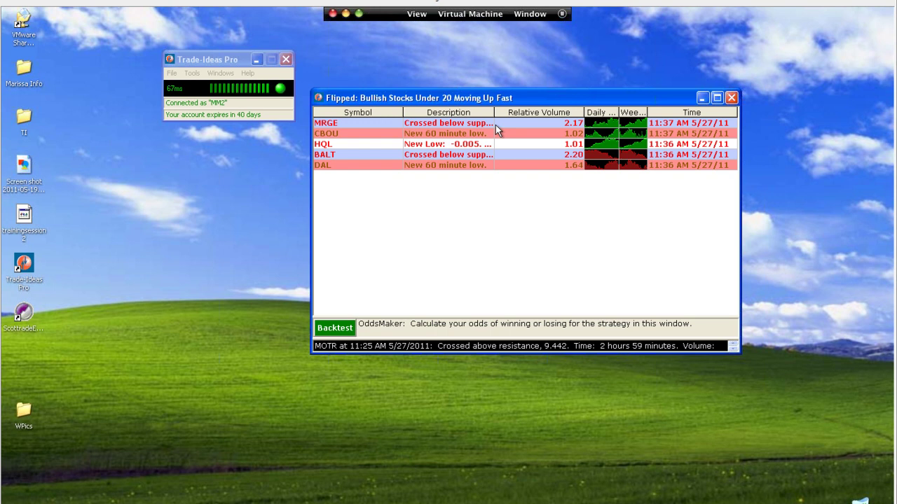
# Switch the flipped alert window from real-time to history and look through to the oldest loaded alerts.
pyautogui.rightClick(495, 124)
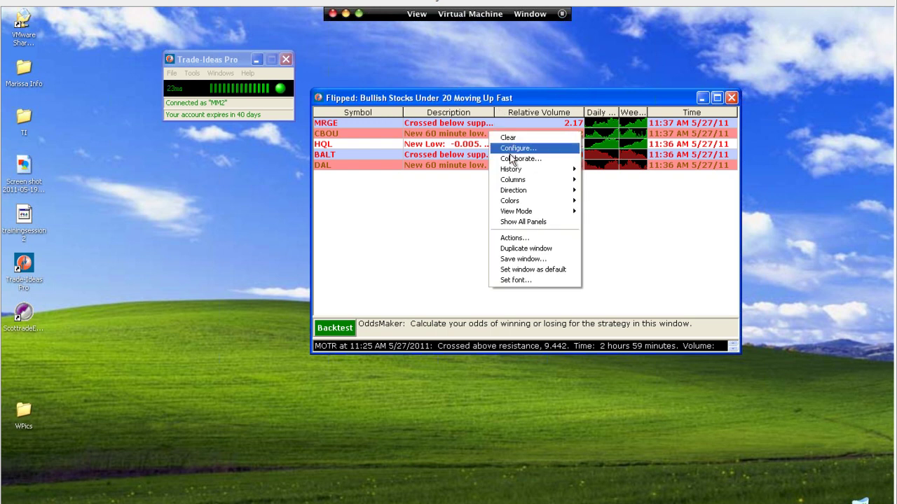
pyautogui.moveTo(502, 170)
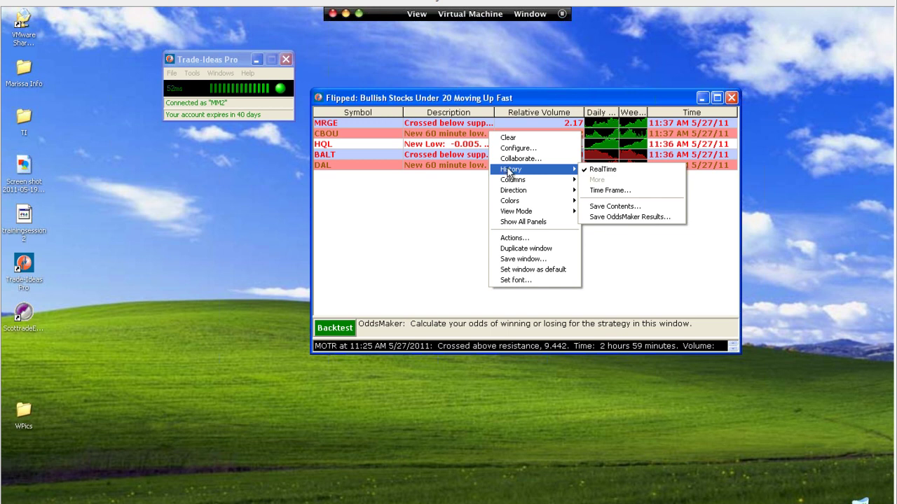
pyautogui.click(583, 170)
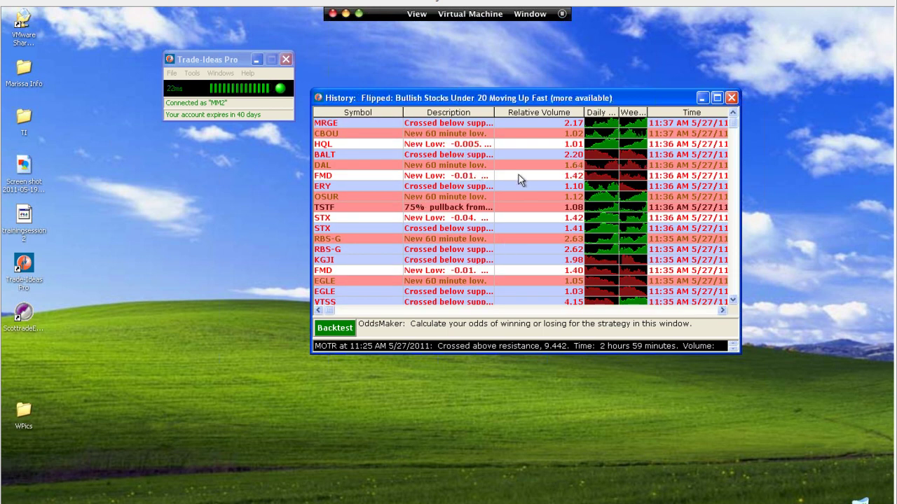
pyautogui.moveTo(733, 123)
pyautogui.mouseDown()
pyautogui.moveTo(736, 186)
pyautogui.moveTo(724, 114)
pyautogui.mouseUp()
pyautogui.moveTo(734, 188); pyautogui.dragTo(737, 303)
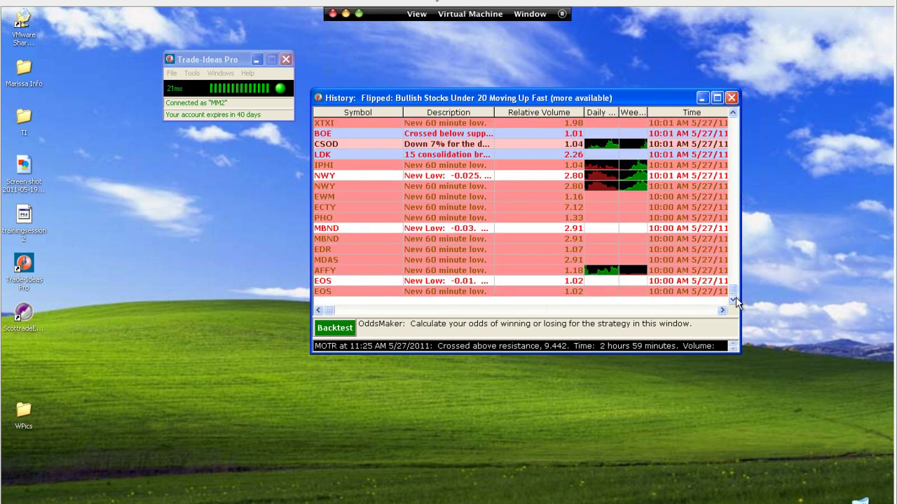
# Load two further batches of older alerts in the flipped window's history.
pyautogui.rightClick(658, 227)
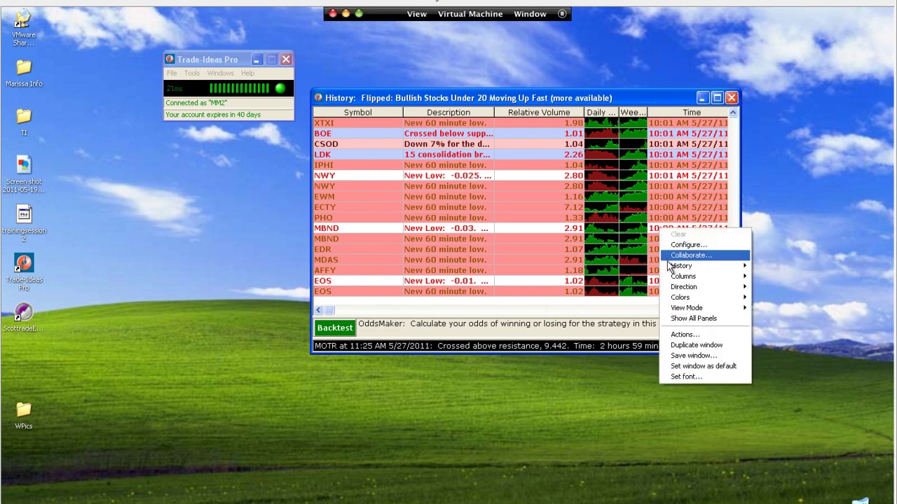
pyautogui.moveTo(672, 266)
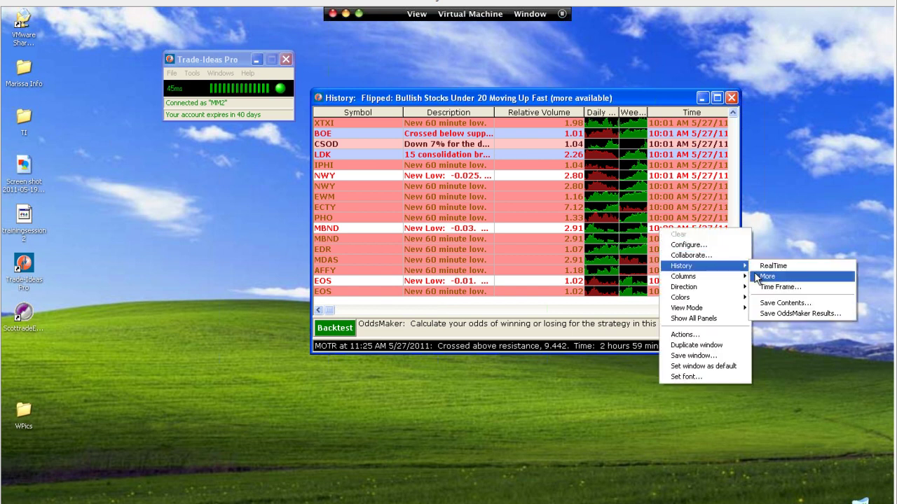
pyautogui.click(755, 275)
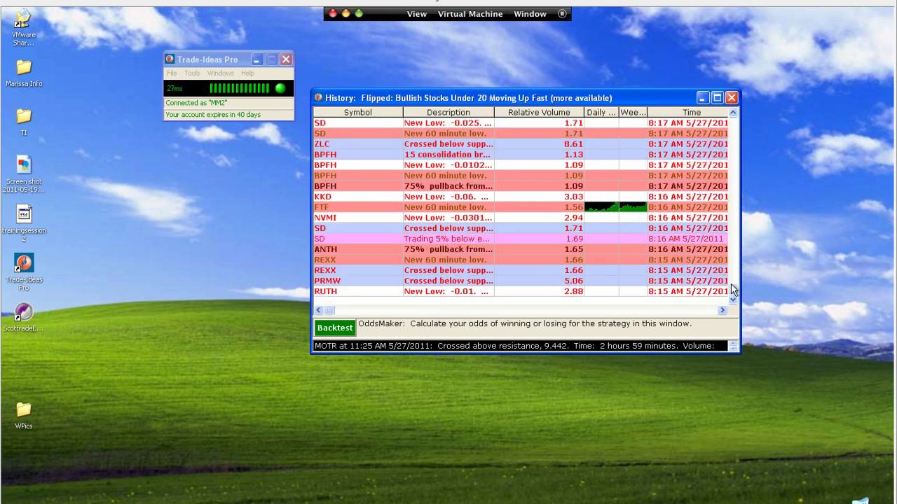
pyautogui.rightClick(676, 255)
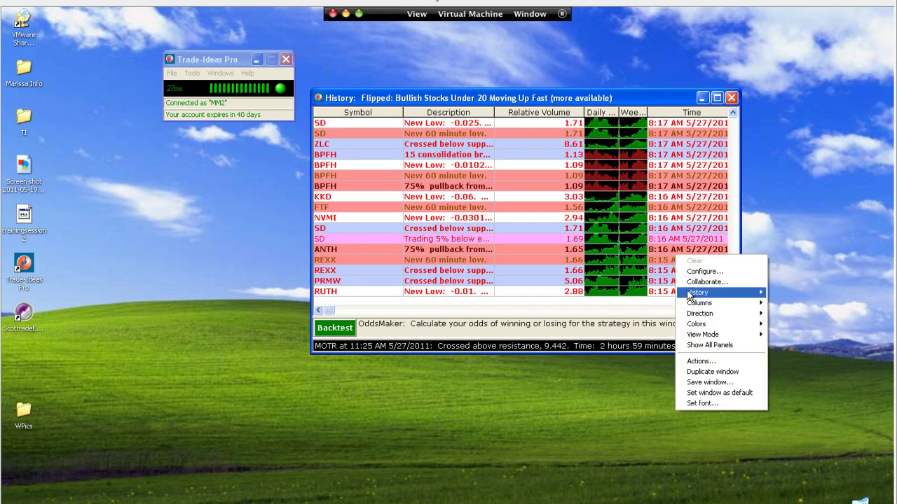
pyautogui.moveTo(693, 292)
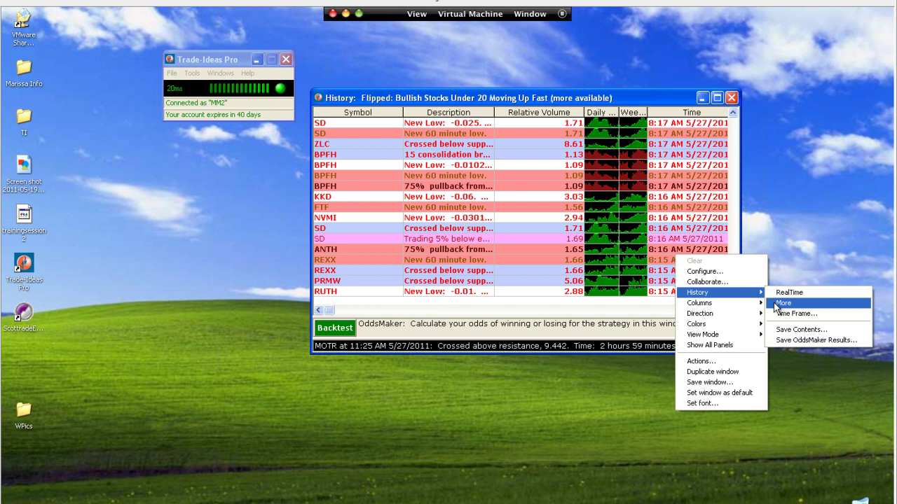
pyautogui.click(782, 302)
# Return the flipped alert window from history to real-time alerts.
pyautogui.rightClick(592, 185)
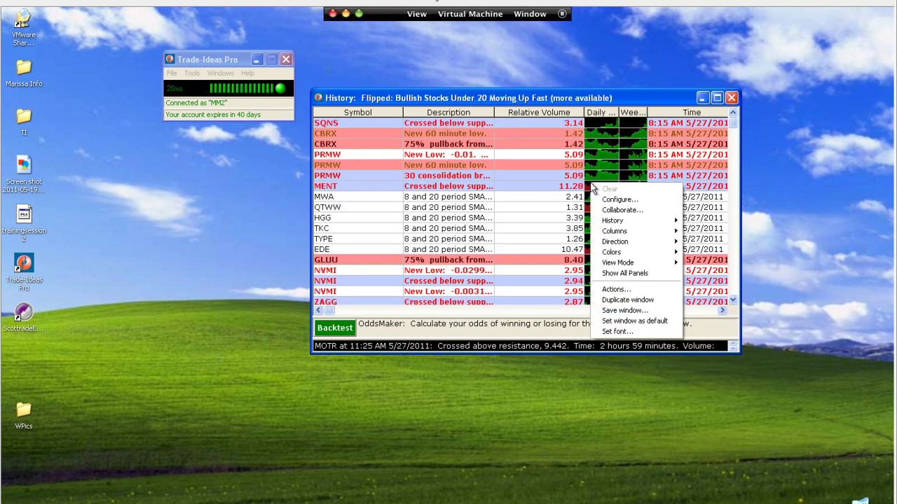
pyautogui.moveTo(614, 223)
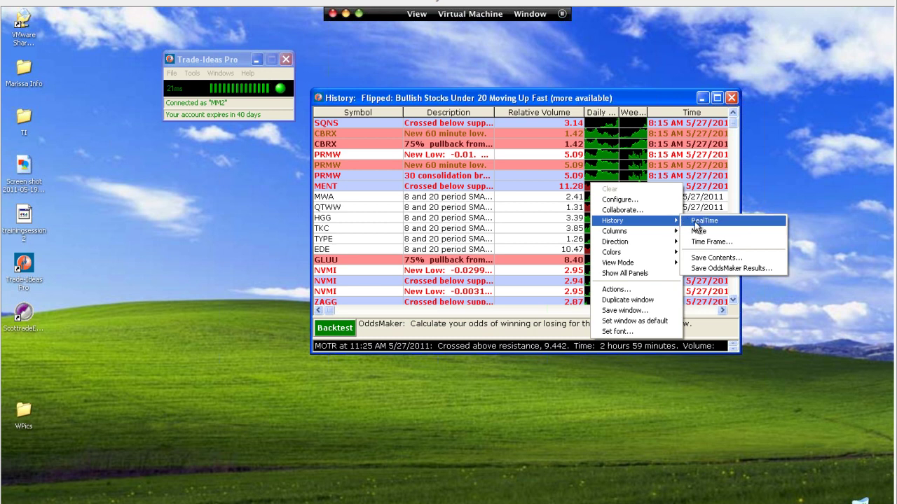
pyautogui.click(697, 223)
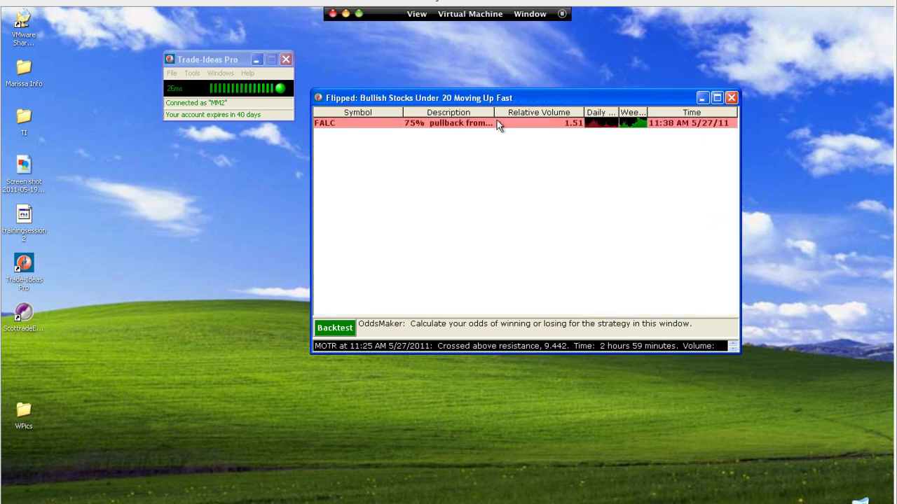
# Open the history time frame settings of the alert window to examine the start and end range options.
pyautogui.rightClick(495, 120)
pyautogui.moveTo(531, 160)
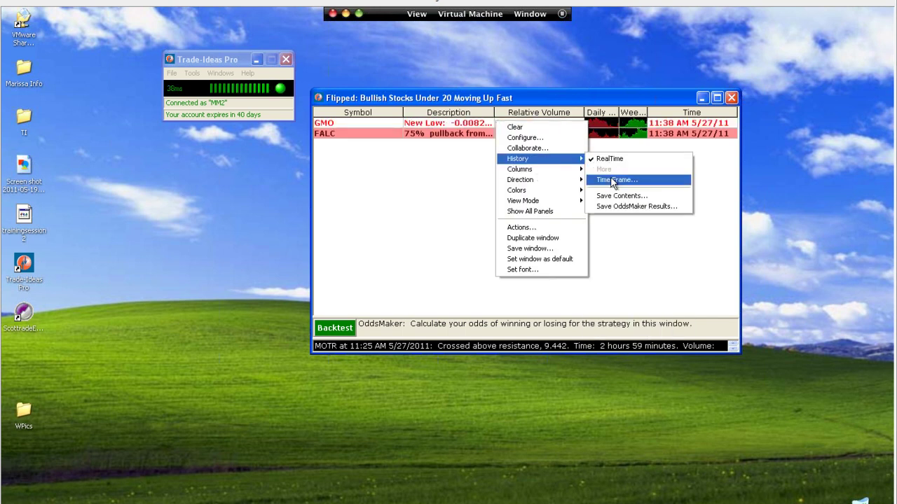
pyautogui.click(613, 180)
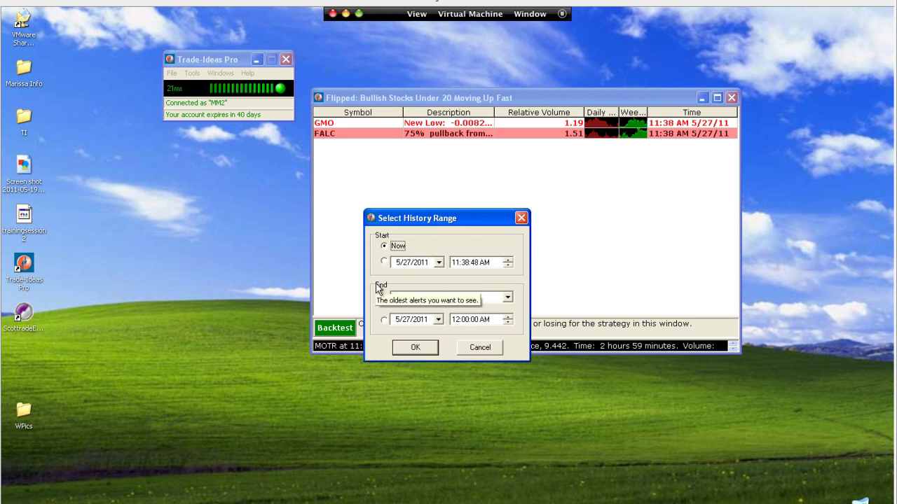
# Add the Icon column to the flipped alert window and widen the window to fit all its columns.
pyautogui.moveTo(459, 169)
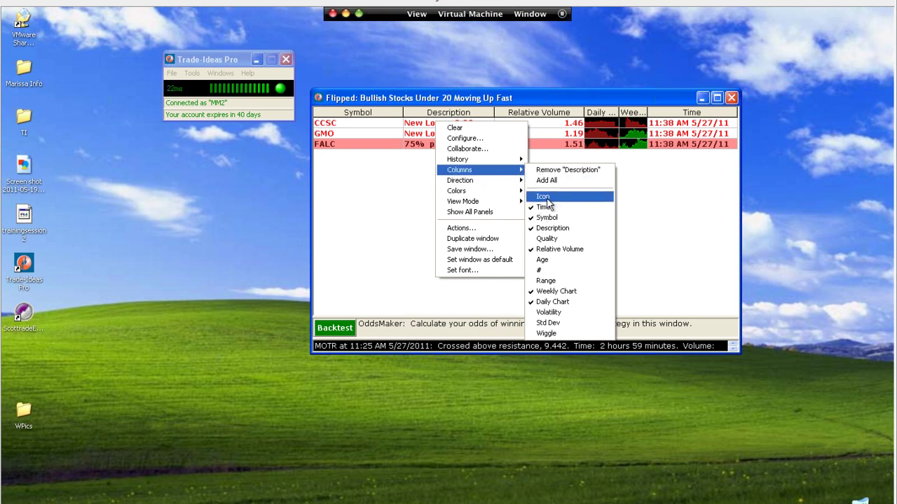
pyautogui.click(549, 199)
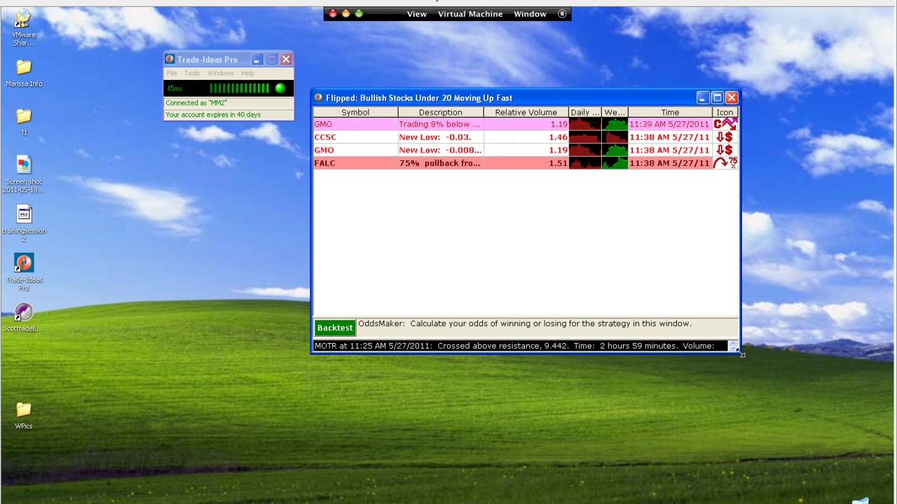
pyautogui.moveTo(738, 353); pyautogui.dragTo(595, 360)
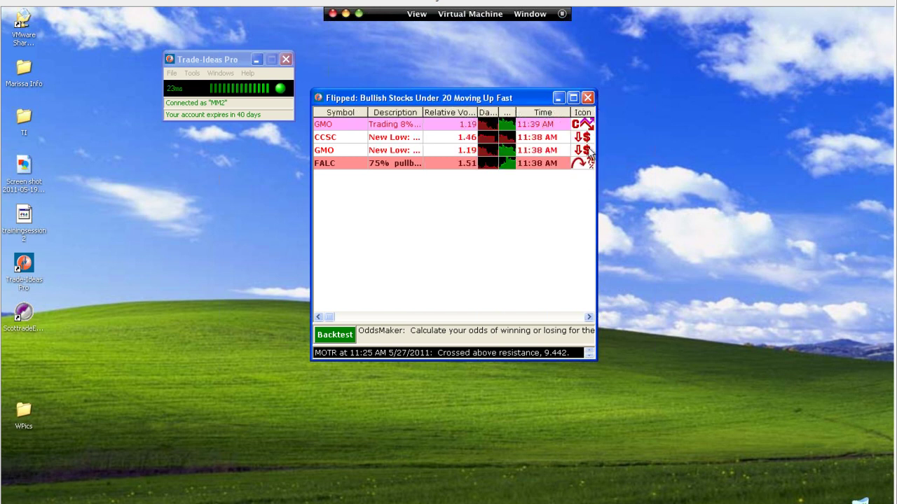
pyautogui.moveTo(596, 362); pyautogui.dragTo(768, 351)
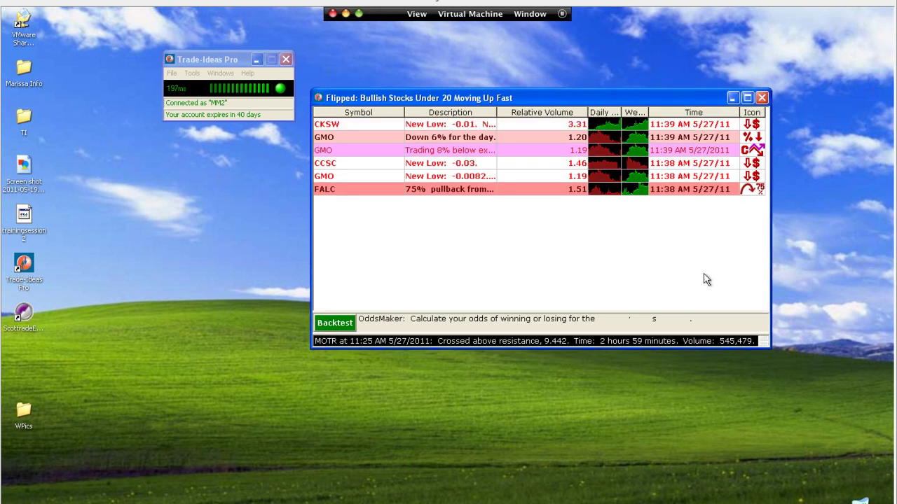
# Set the flipped alert window's direction to Left, then switch it to Right.
pyautogui.rightClick(571, 150)
pyautogui.moveTo(561, 197)
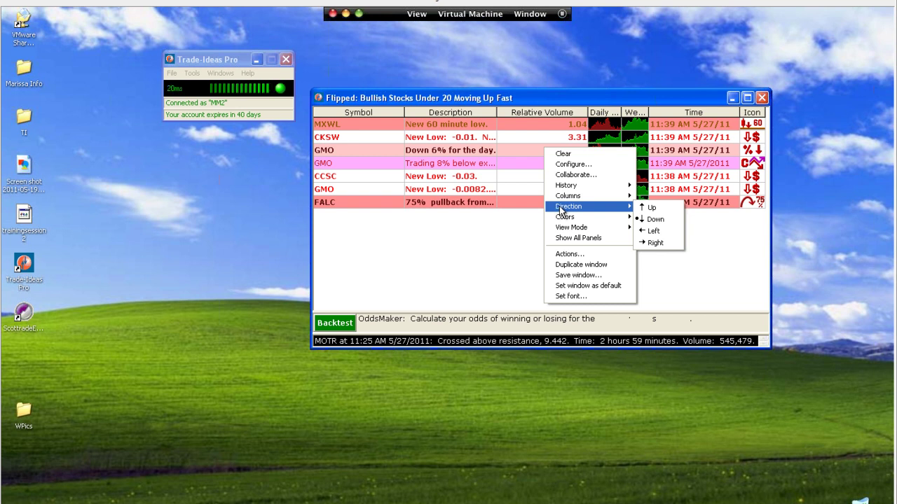
pyautogui.moveTo(560, 201)
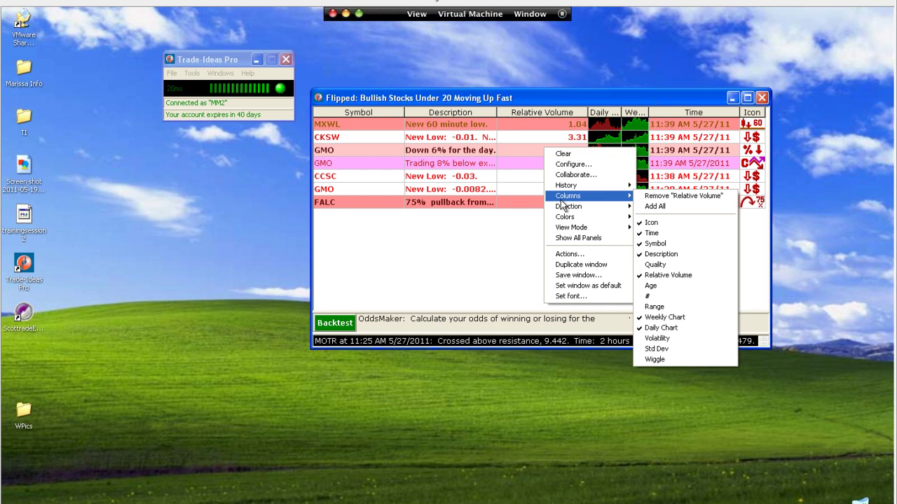
pyautogui.moveTo(599, 209)
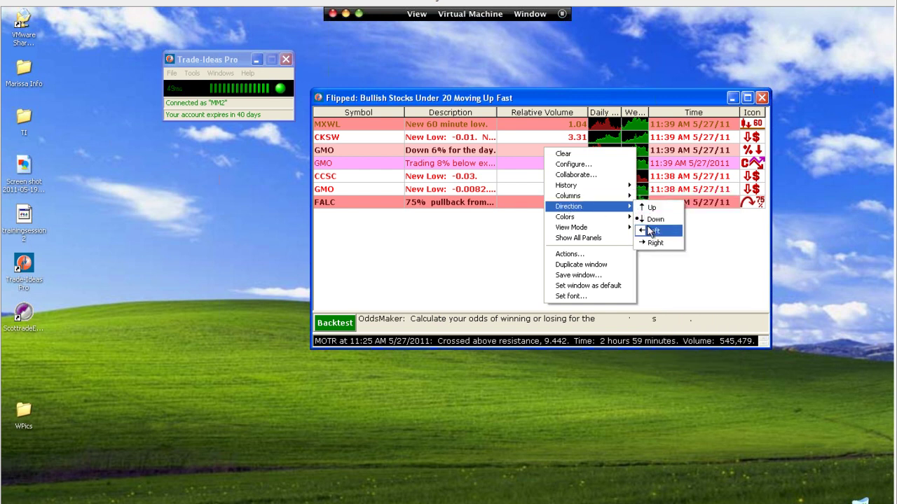
pyautogui.click(652, 231)
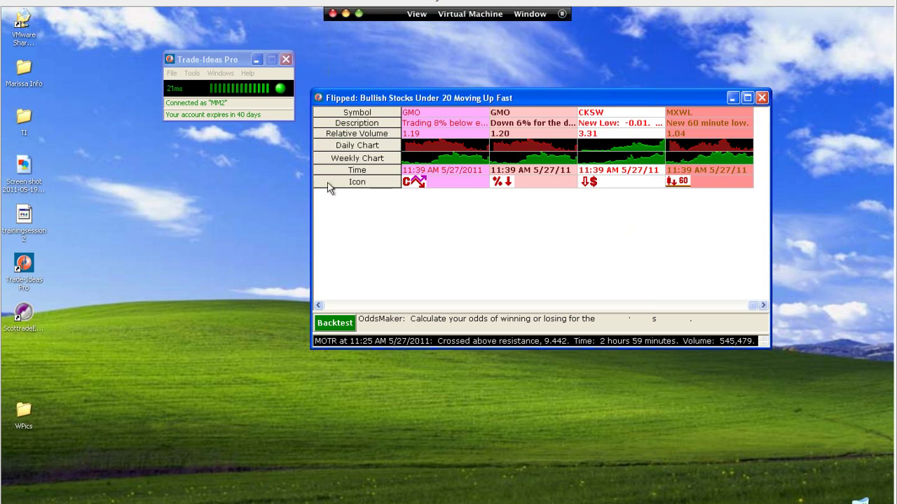
pyautogui.rightClick(442, 126)
pyautogui.moveTo(448, 183)
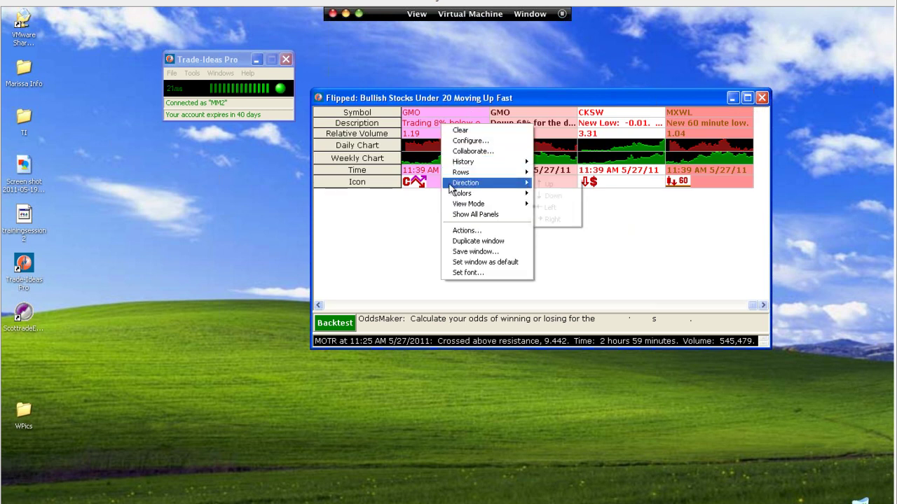
pyautogui.click(551, 221)
# Change the alert window's direction to Up, then return it to Down.
pyautogui.rightClick(477, 147)
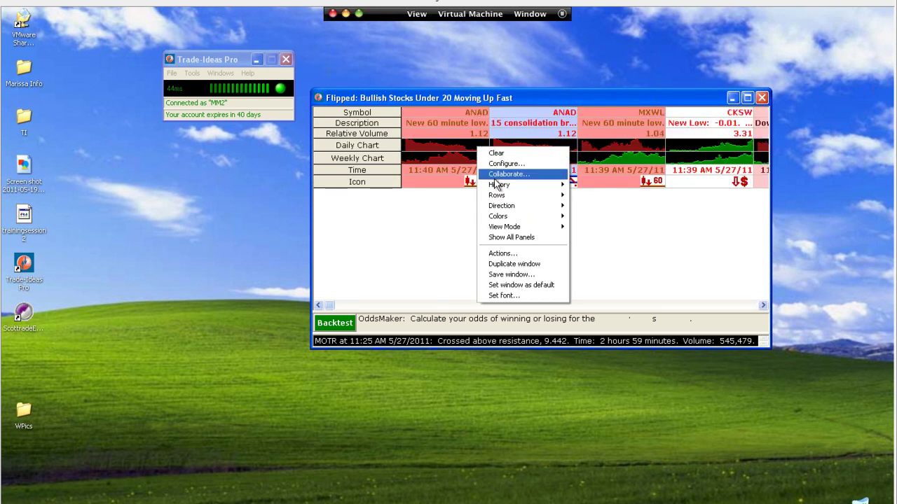
pyautogui.moveTo(515, 205)
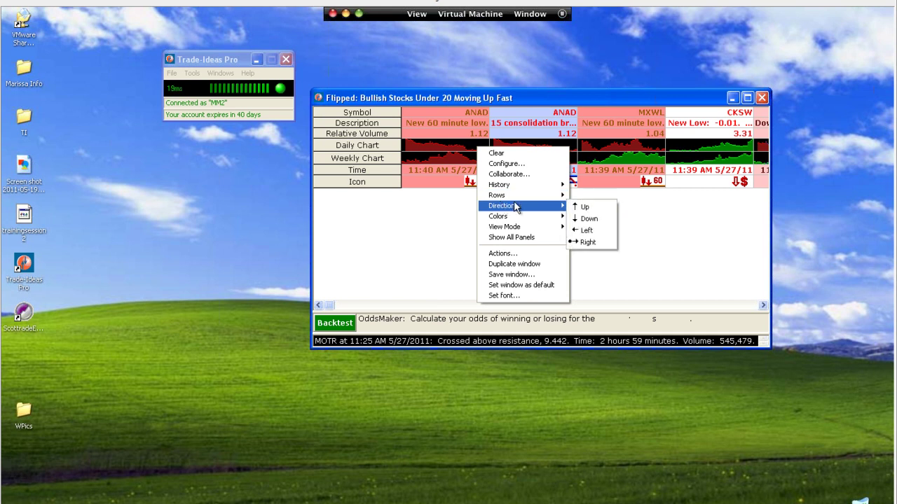
pyautogui.click(573, 207)
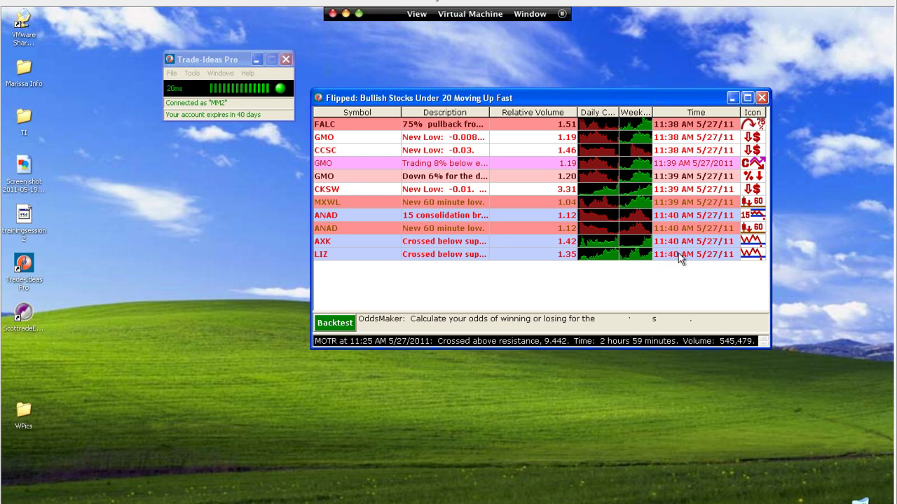
pyautogui.rightClick(664, 184)
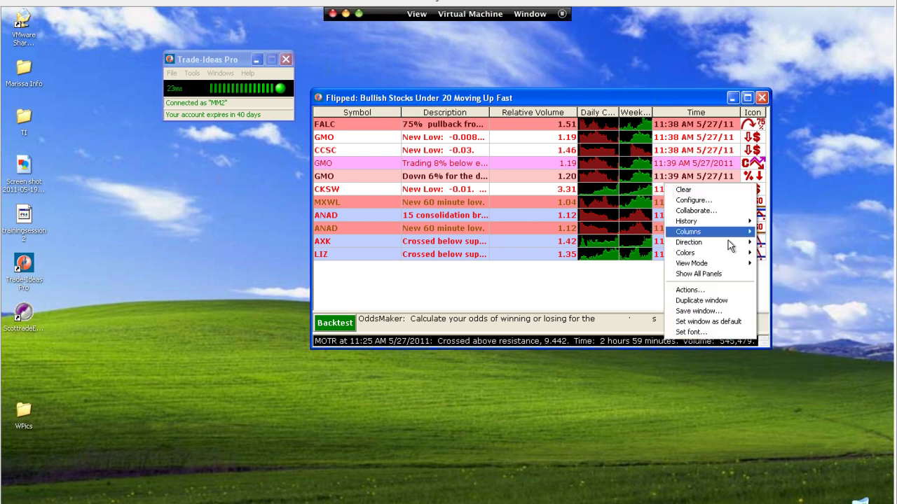
pyautogui.moveTo(716, 244)
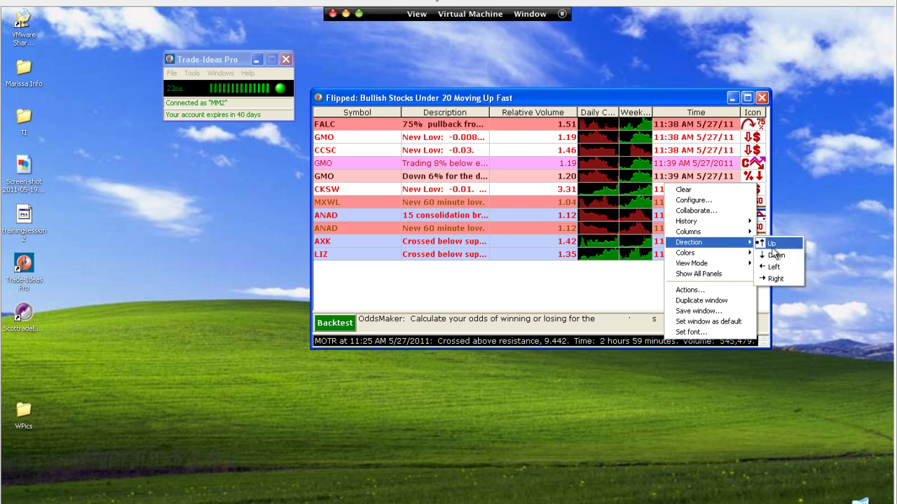
pyautogui.click(776, 257)
# Apply the Dark Colors scheme to the flipped alert window.
pyautogui.rightClick(397, 140)
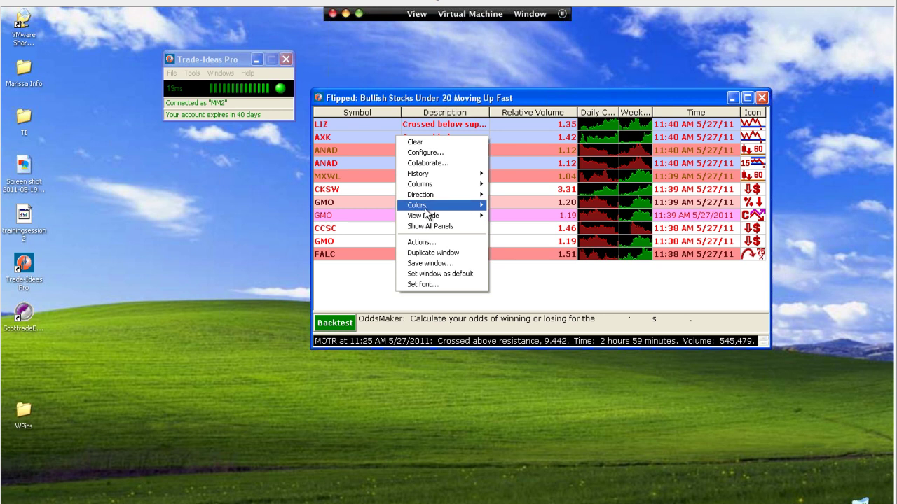
pyautogui.moveTo(424, 209)
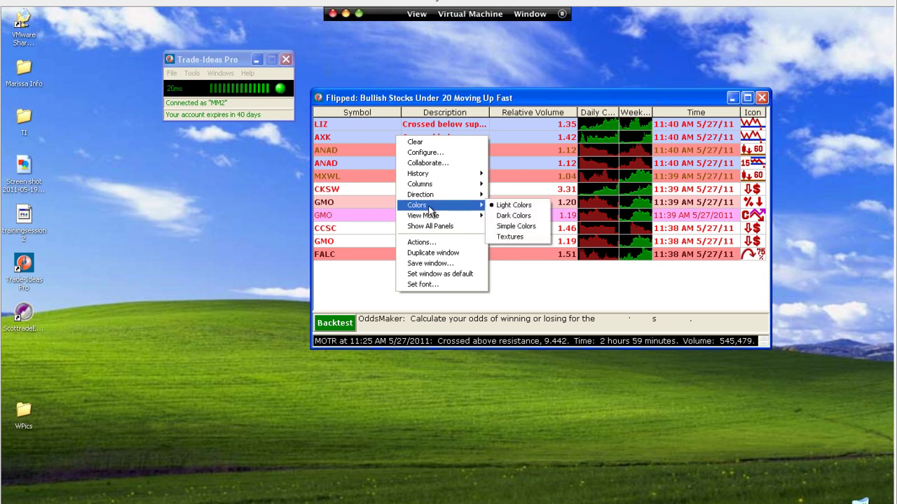
pyautogui.click(499, 217)
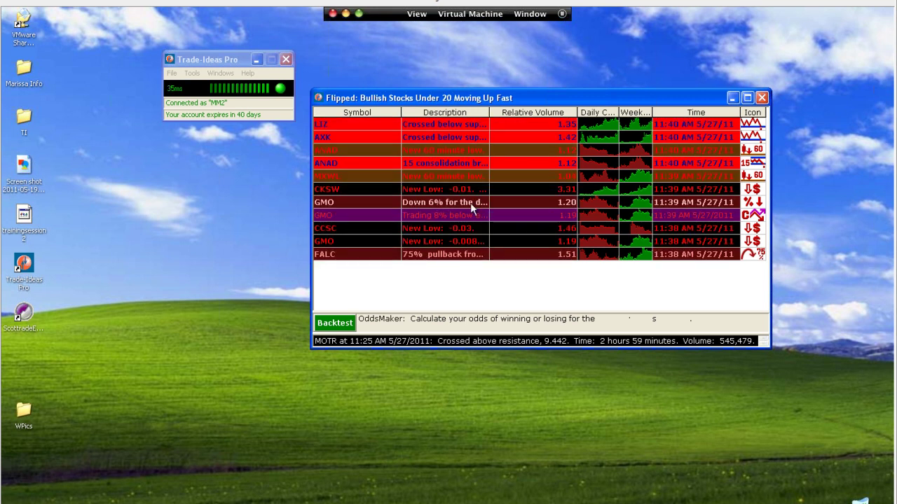
# Switch the flipped alert window's color scheme to Simple Colors.
pyautogui.rightClick(384, 177)
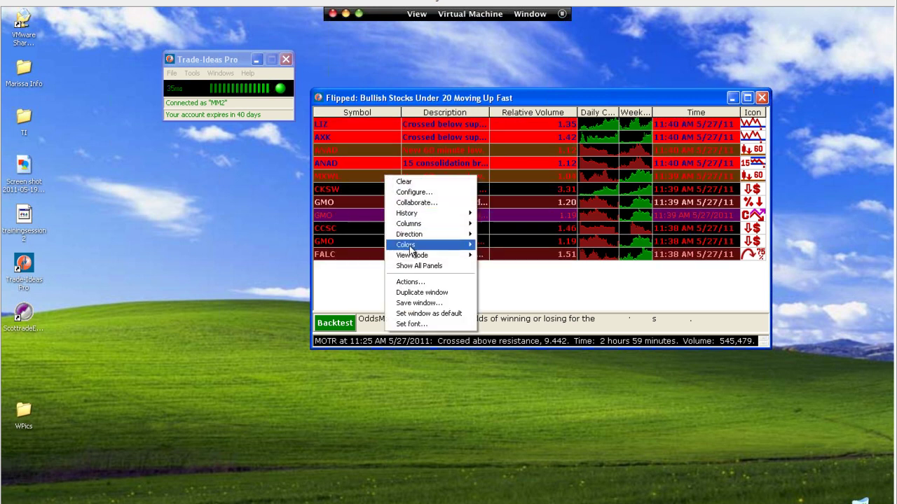
pyautogui.moveTo(409, 246)
pyautogui.click(505, 265)
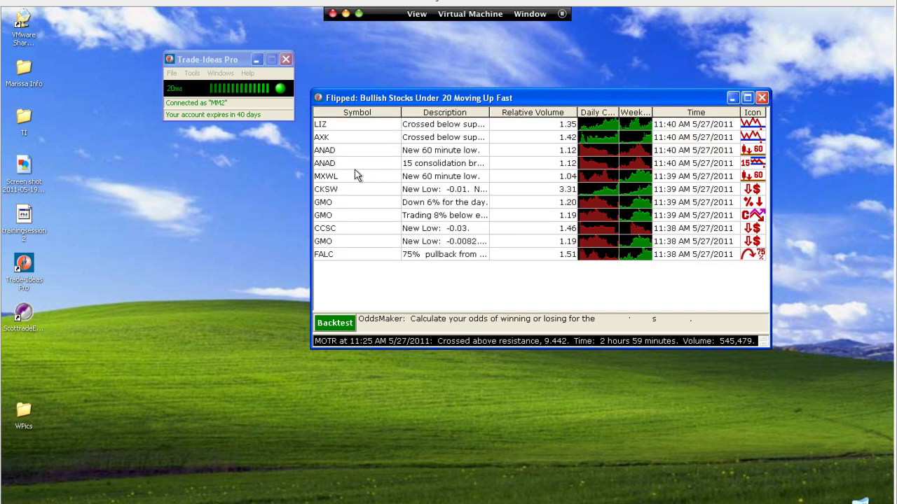